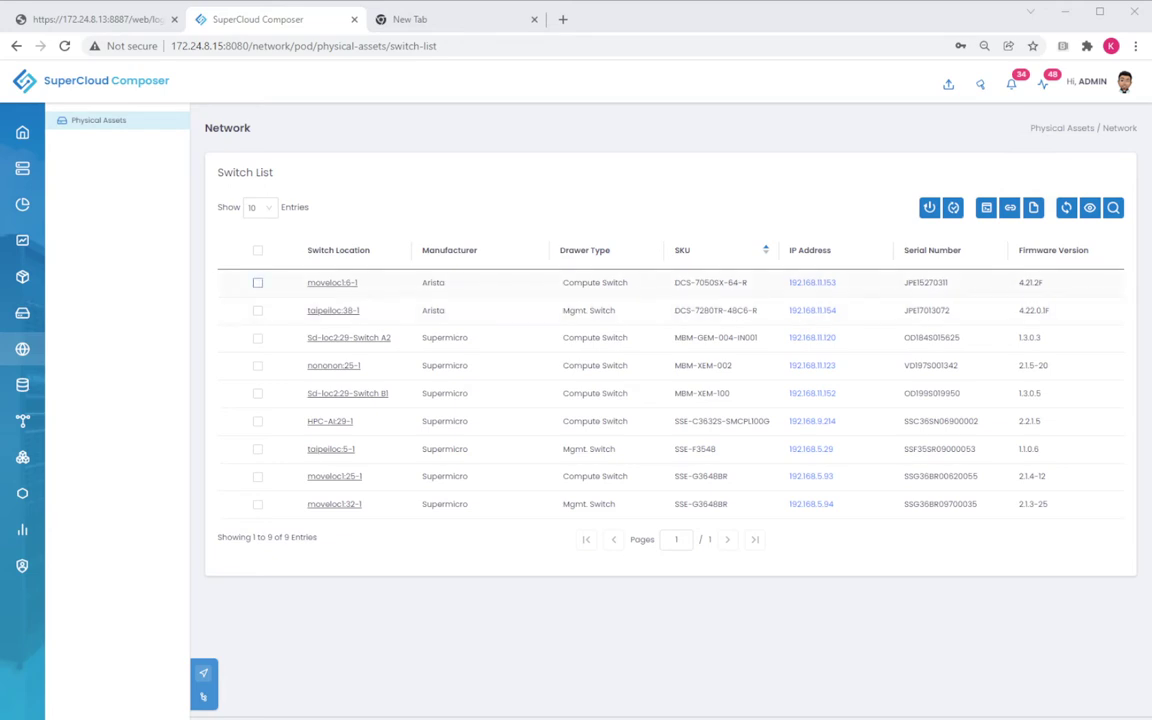
Select the Arista compute switch moveloc1:6-1 in the switch list and open its details.
click(256, 284)
click(256, 284)
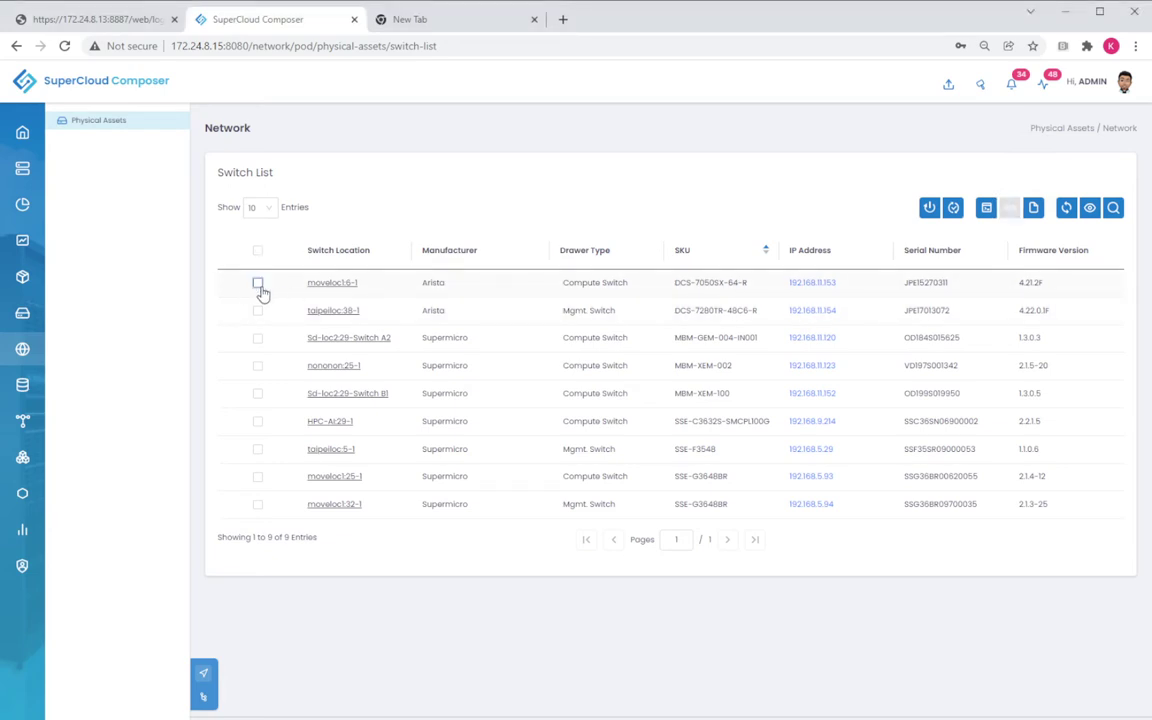
click(258, 288)
click(1035, 207)
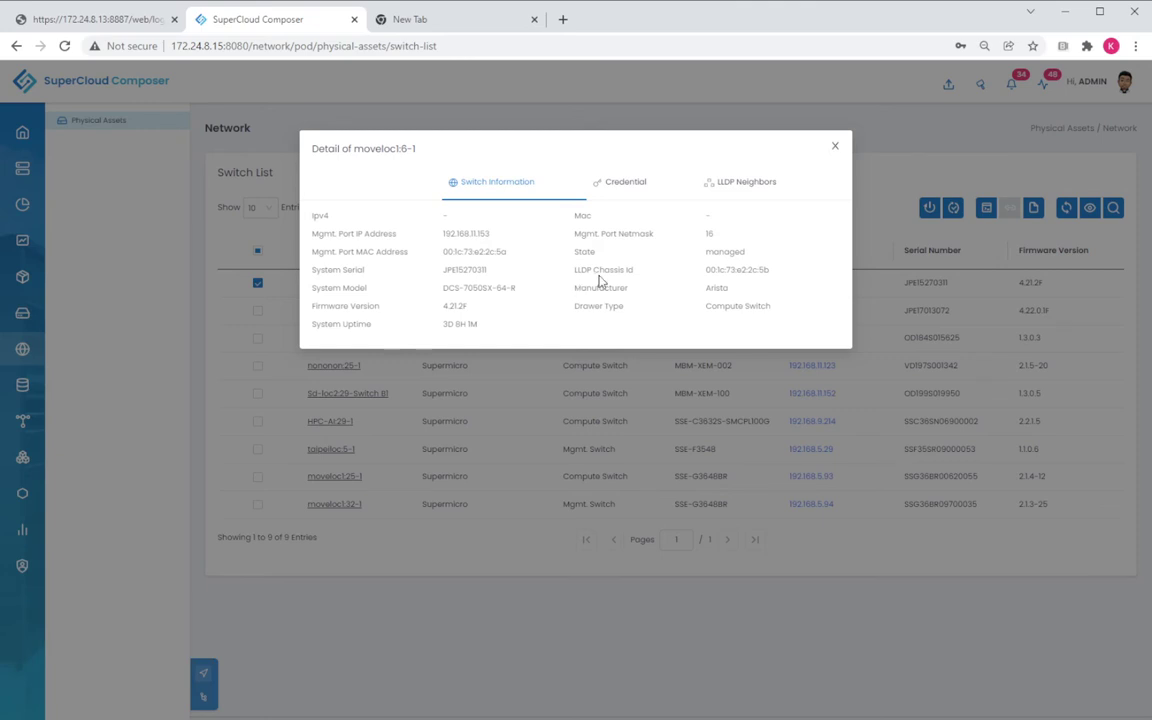
Check the LLDP neighbors of Management1, Ethernet48 and Ethernet34, revisit the switch information, and close the details.
click(759, 190)
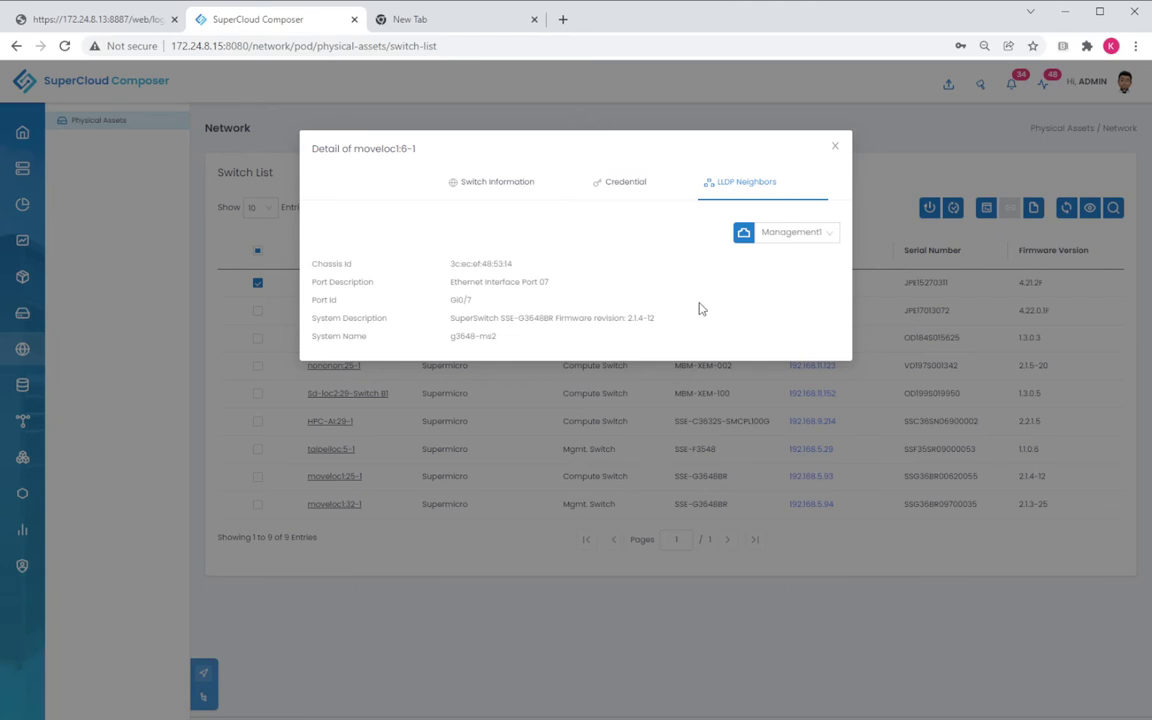
click(829, 233)
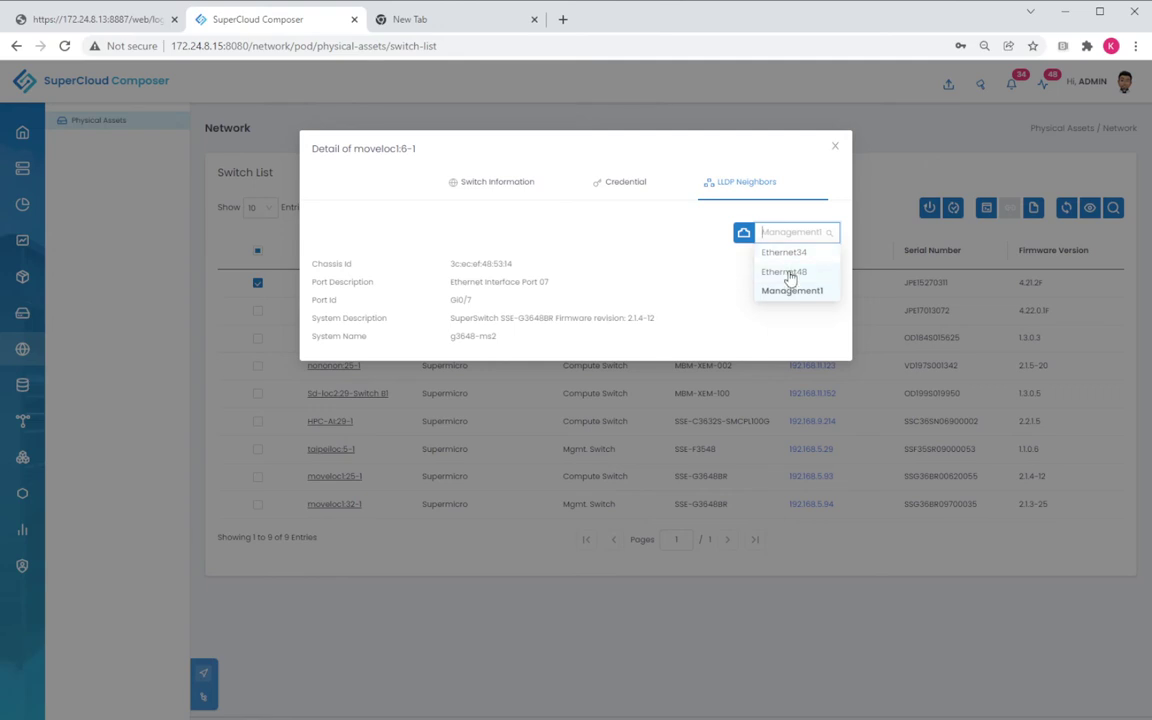
click(785, 272)
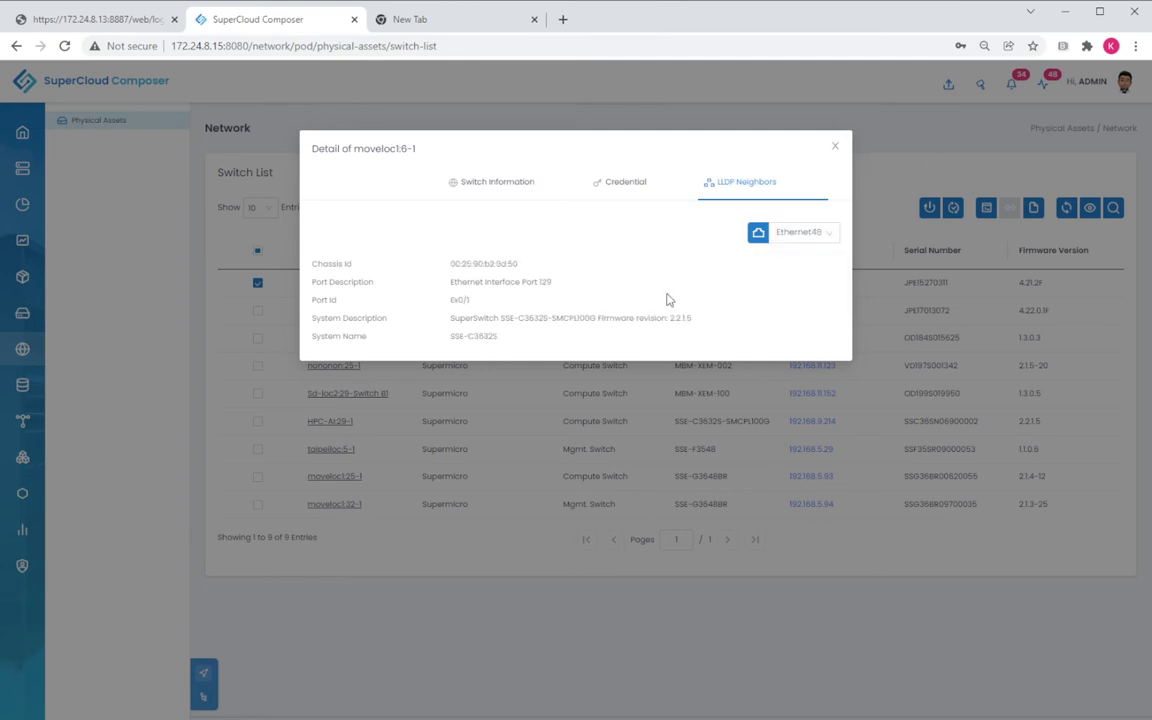
click(829, 236)
click(800, 253)
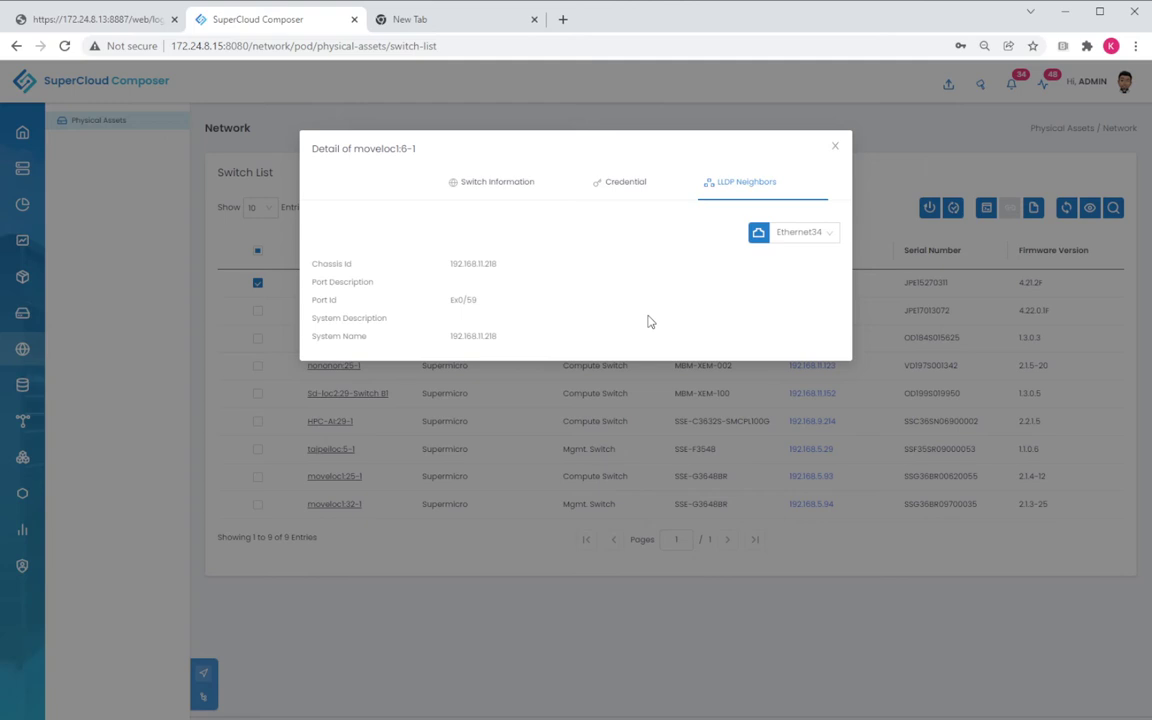
click(485, 184)
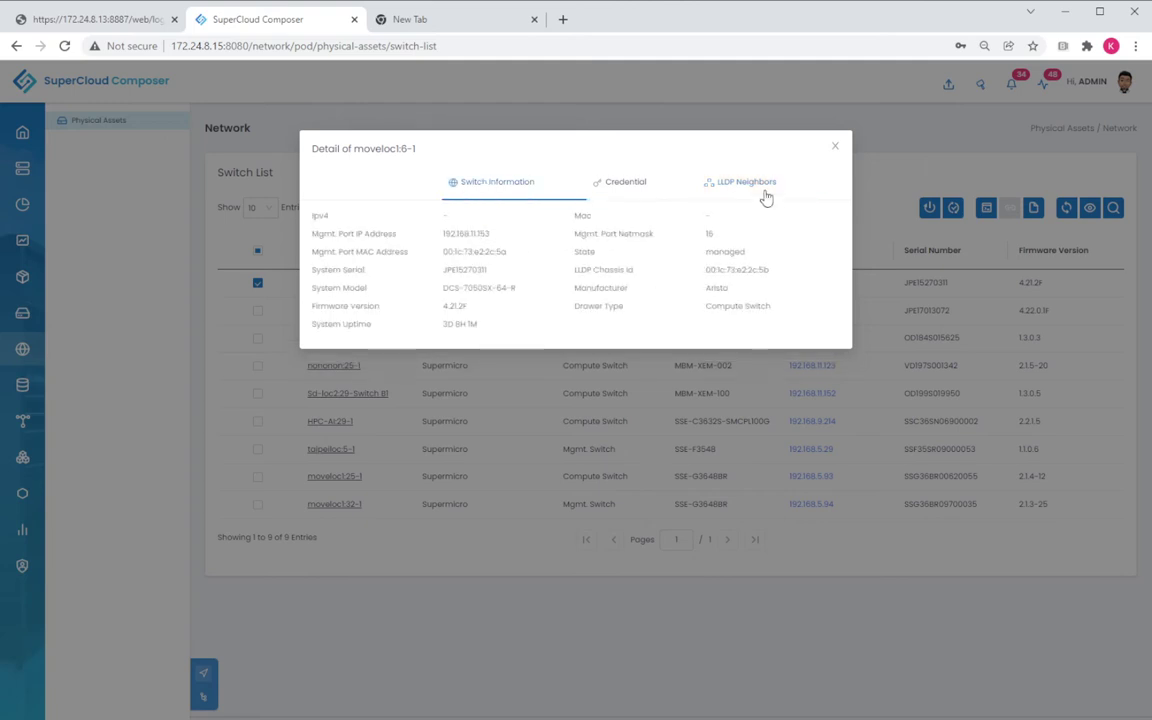
click(833, 148)
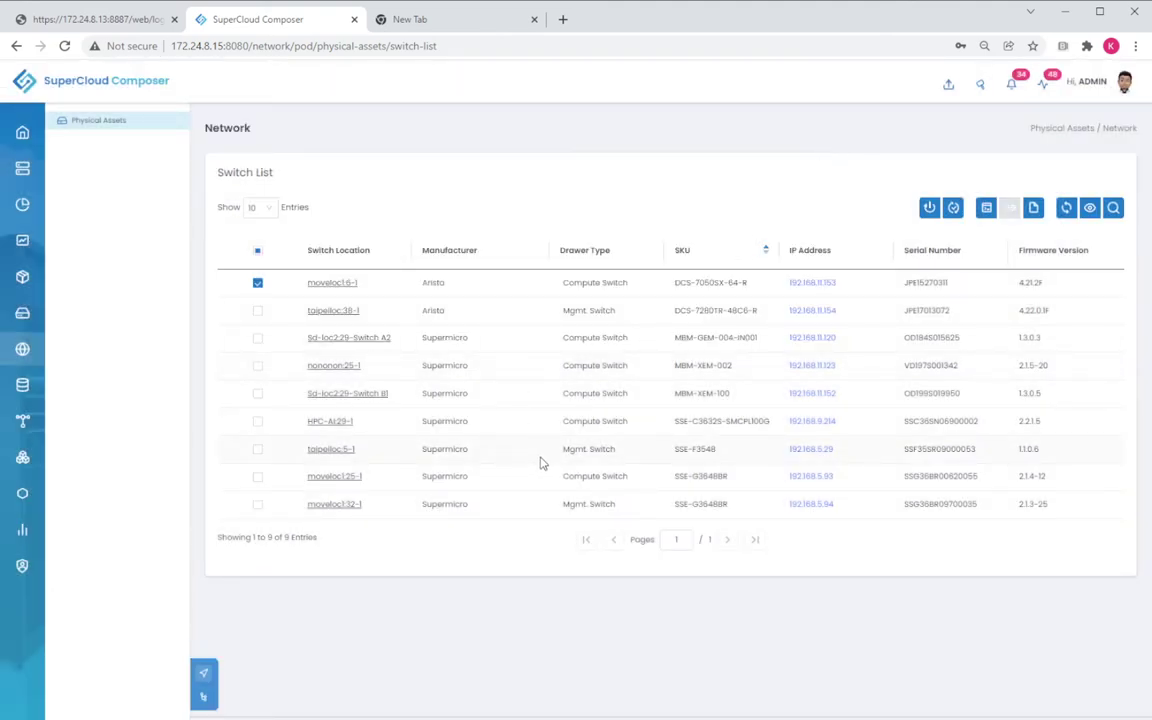
Open switch Sd-loc2:29-Switch B1 and check its MAC address table and the VLANs available for filtering.
click(341, 395)
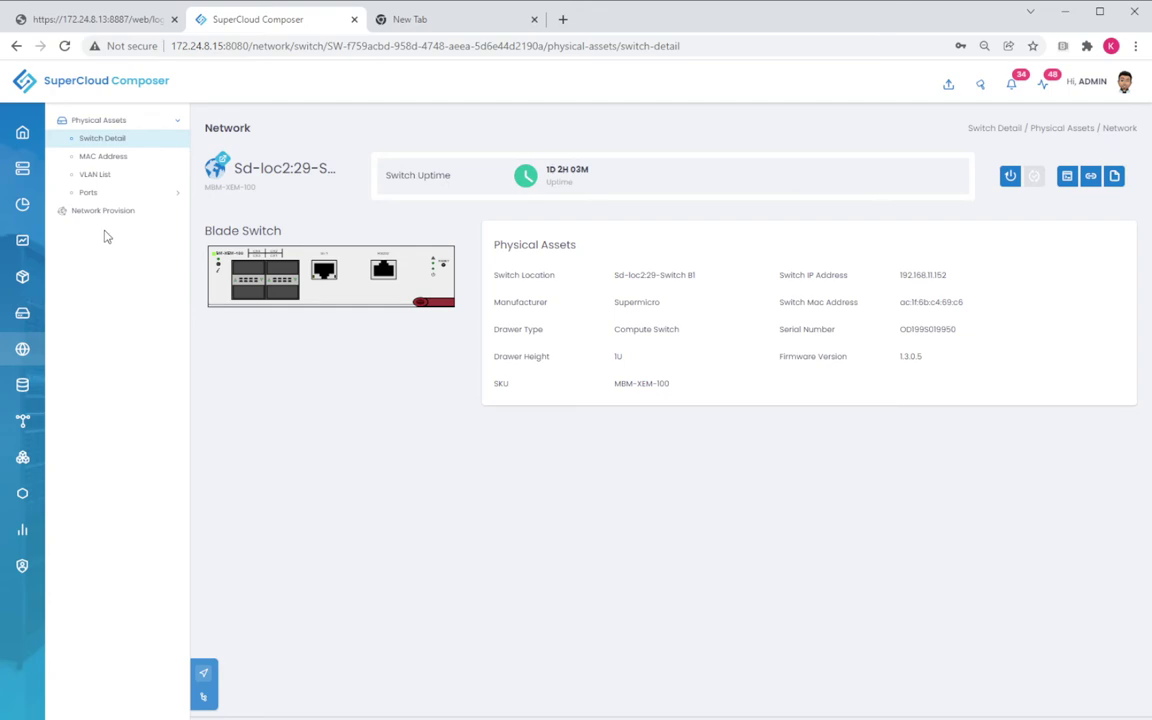
click(97, 158)
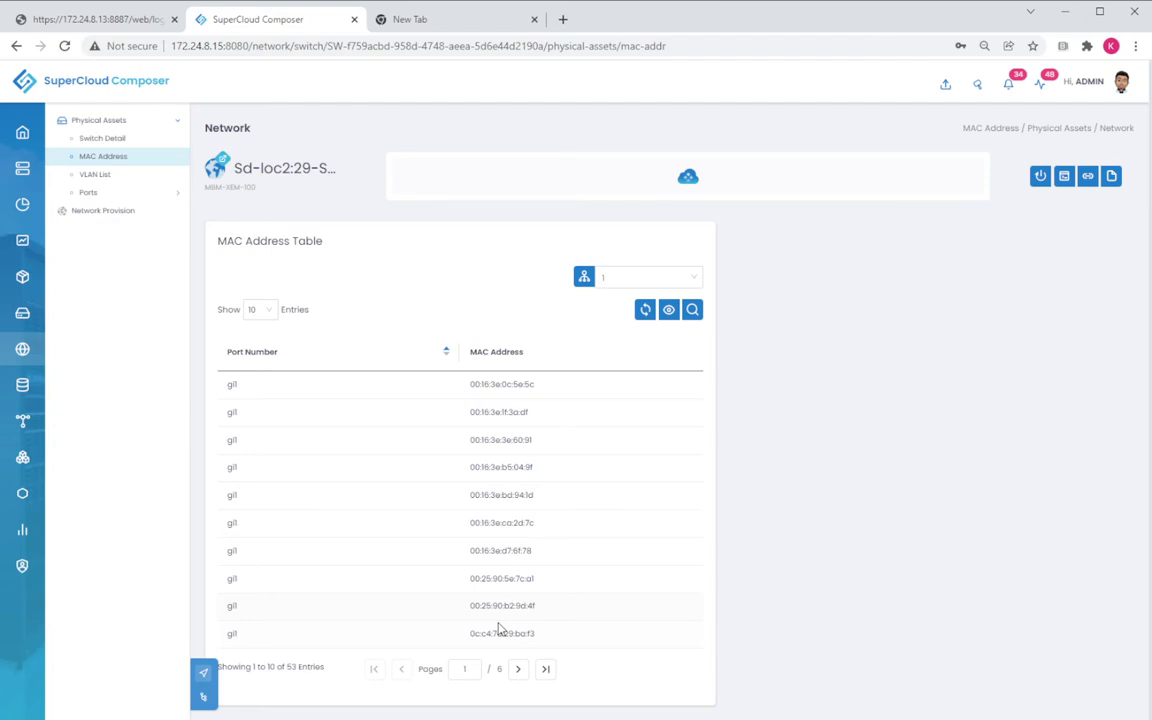
click(694, 279)
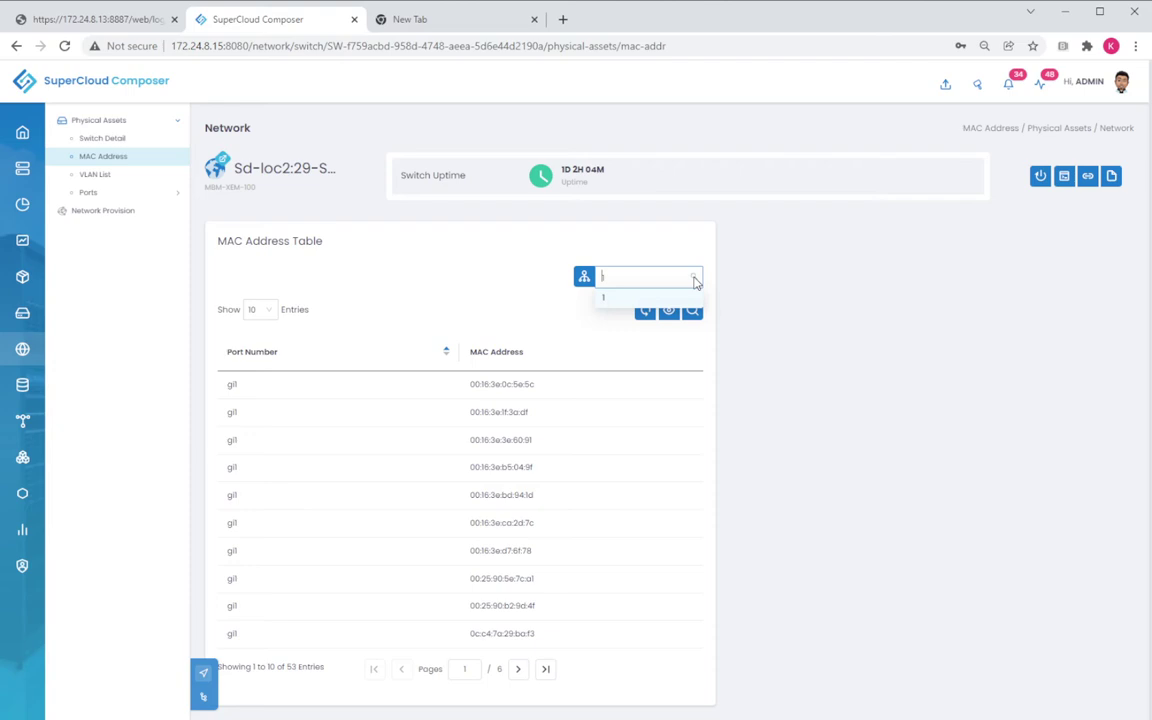
click(485, 314)
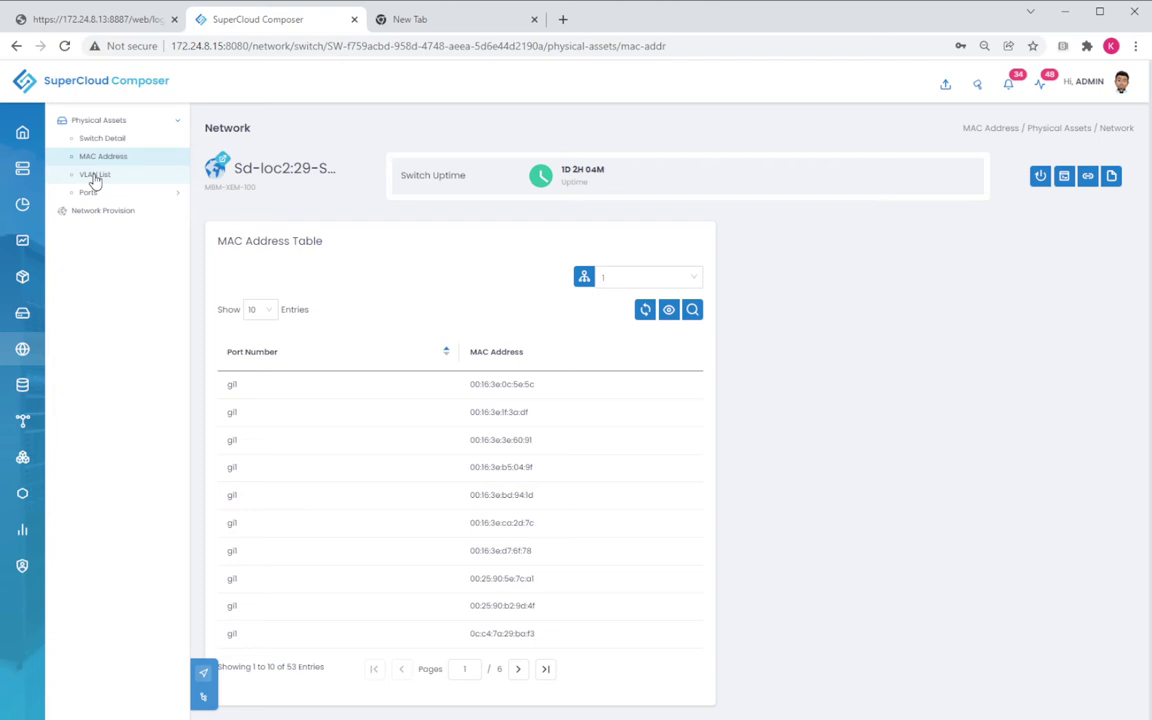
Create a VLAN with ID 23 and the name Vmotion in the switch's VLAN list.
click(94, 181)
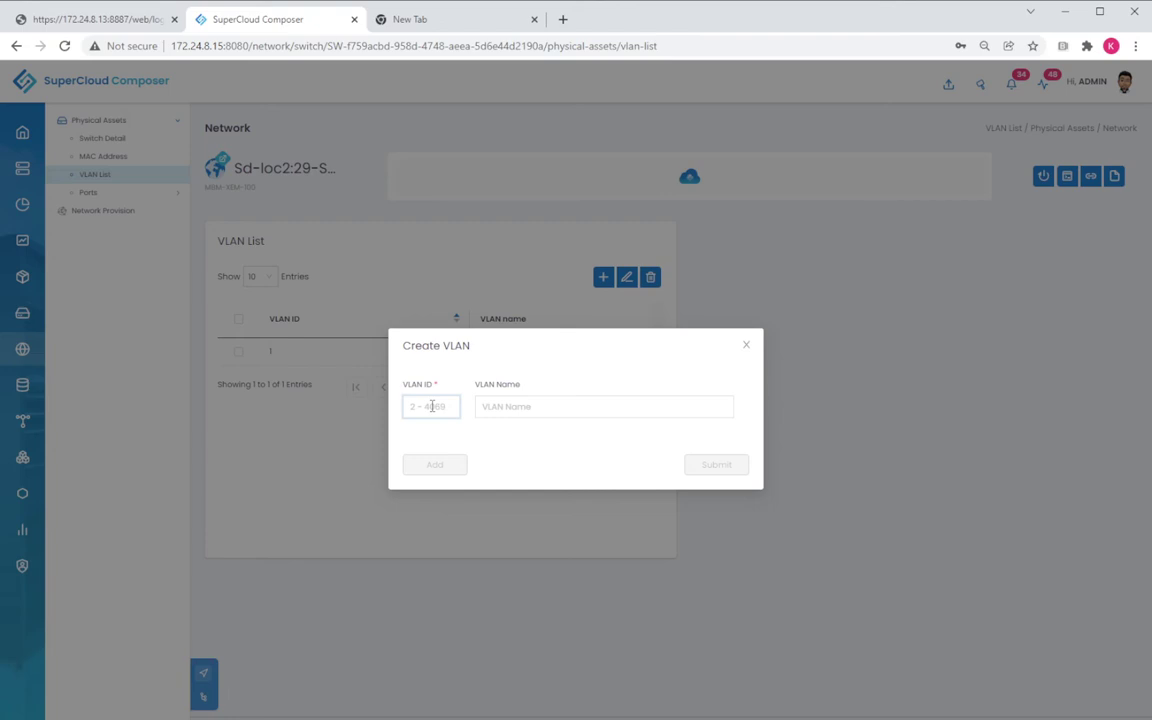
text(23)
click(512, 406)
text(Vmo)
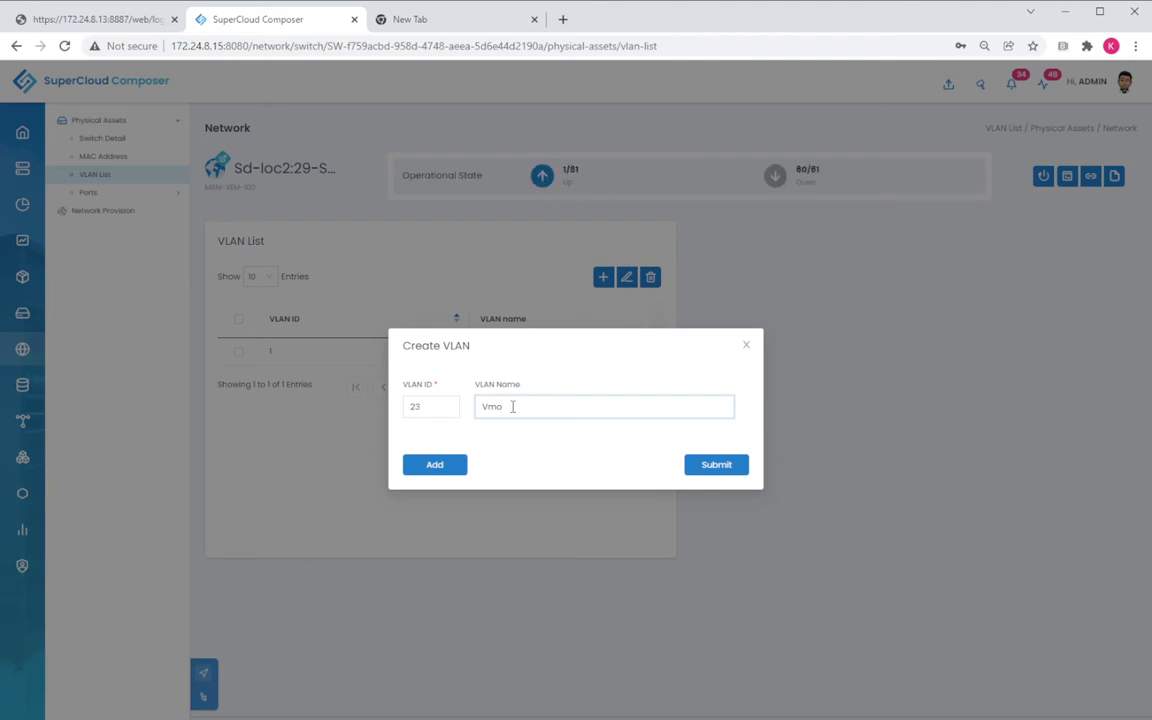
text(tion)
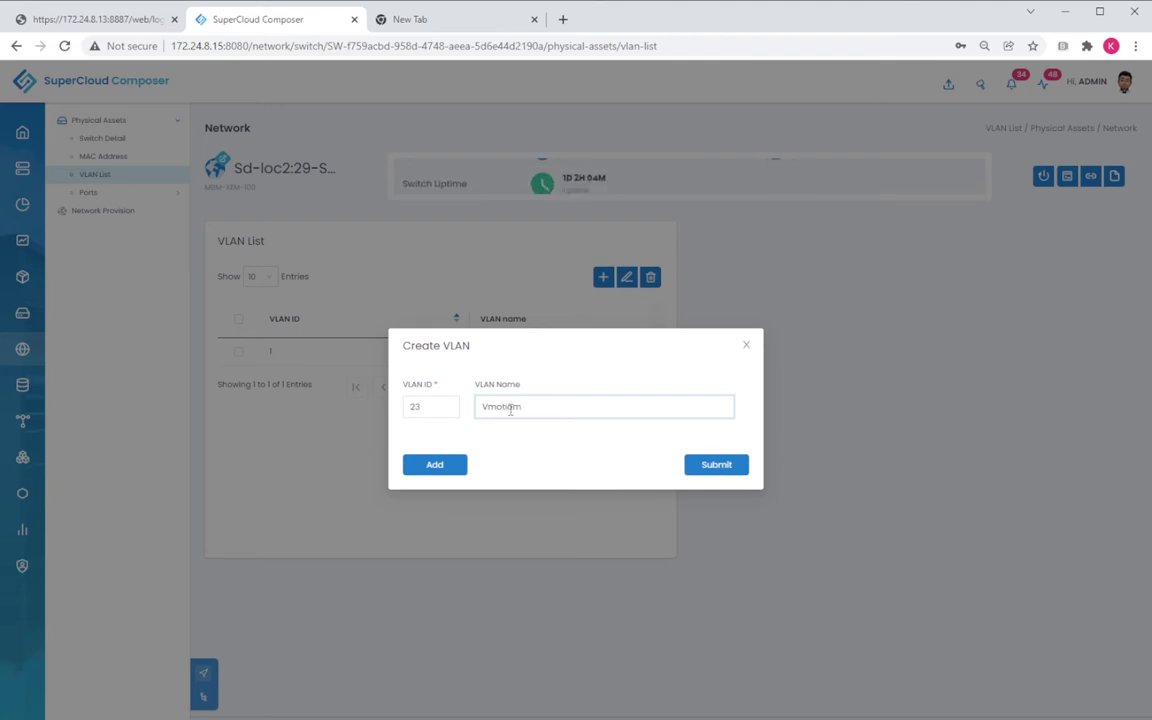
key(BackSpace)
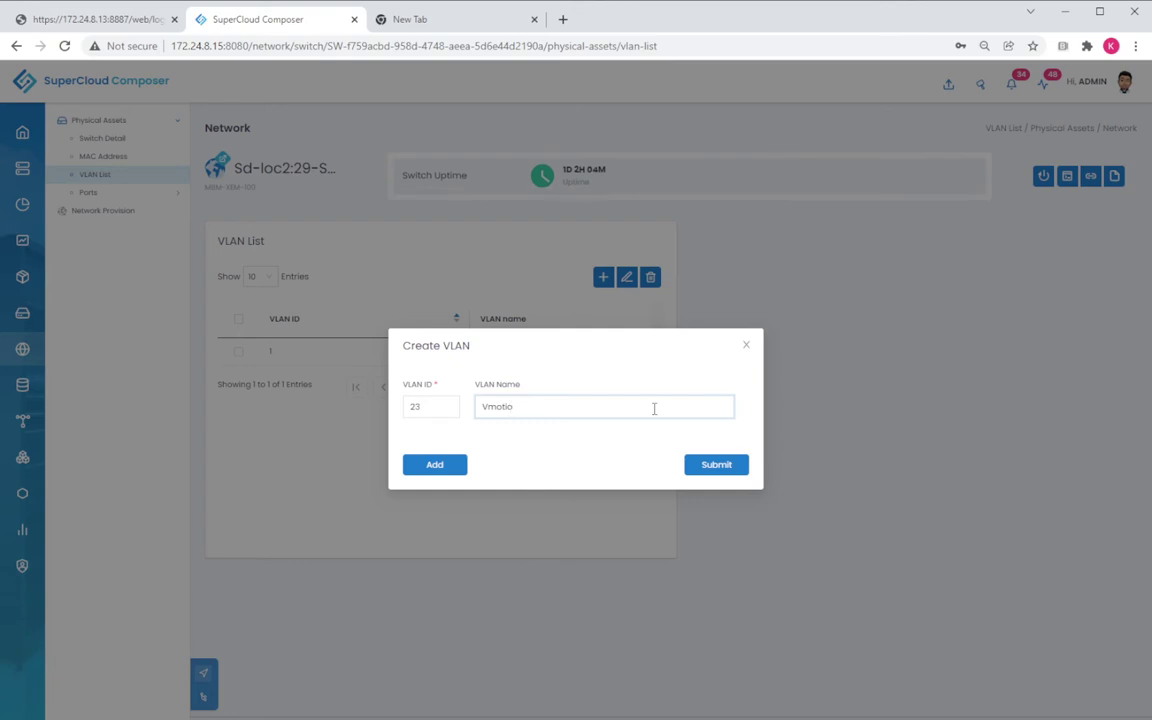
text(n)
click(716, 465)
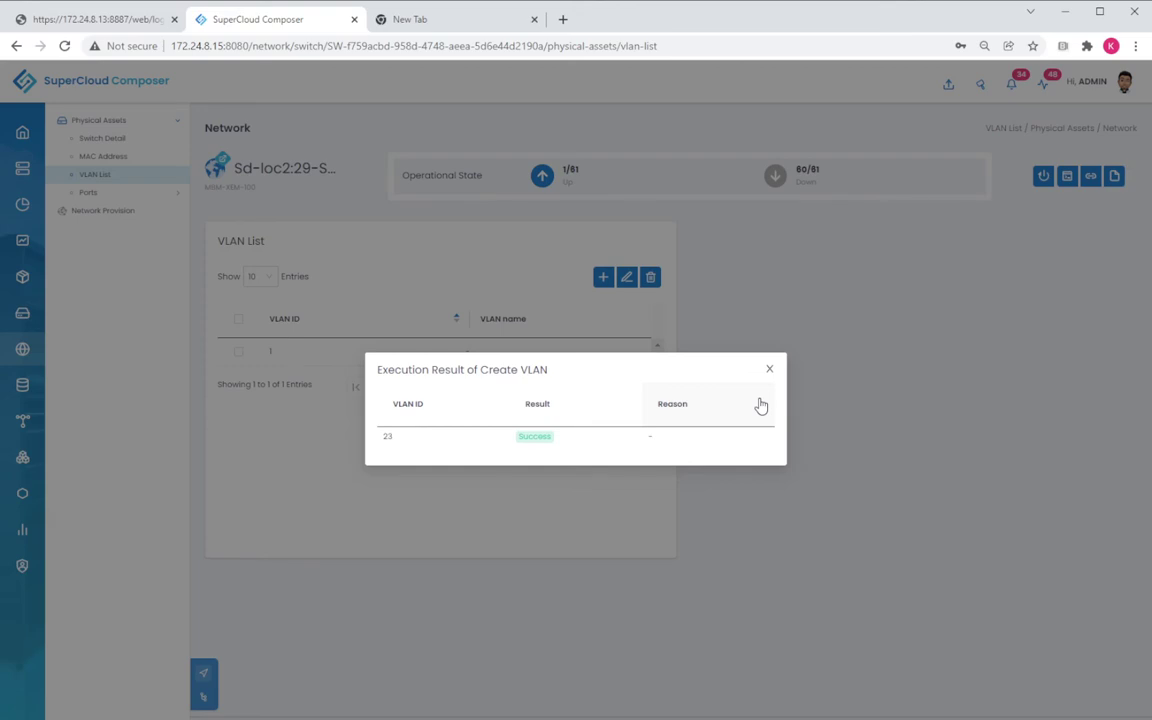
click(769, 369)
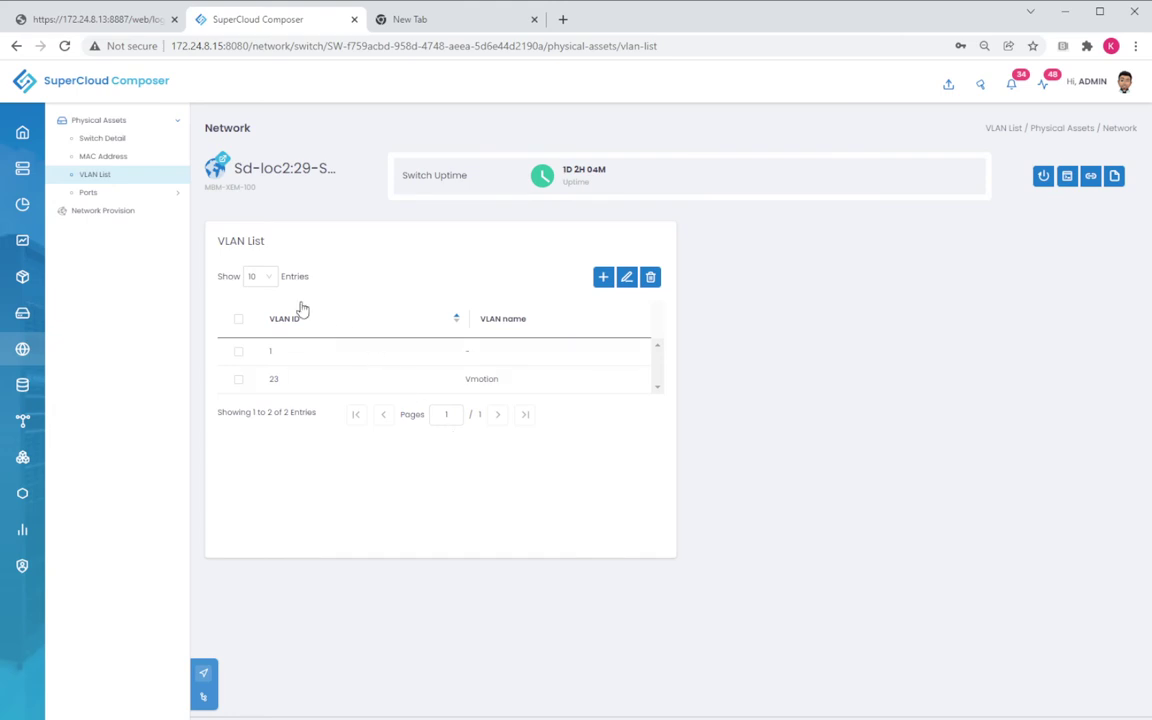
Review the editable port settings of physical port fx3 without changing them, and look at the switch's logical ports.
click(90, 193)
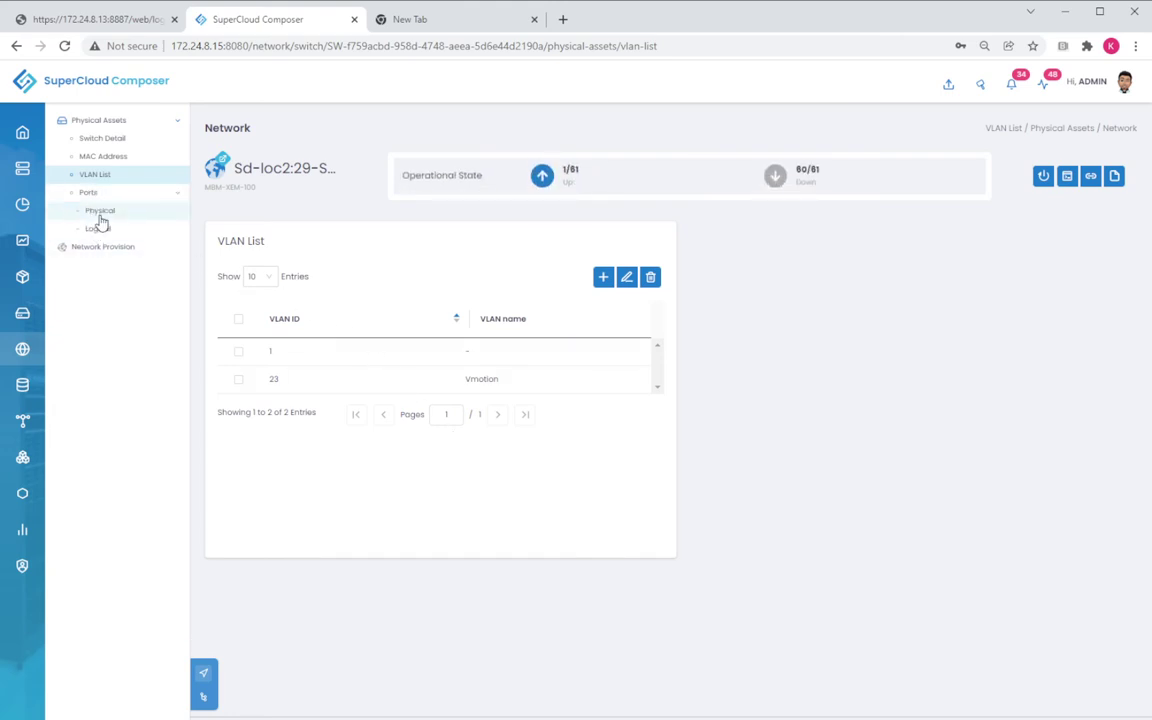
click(100, 213)
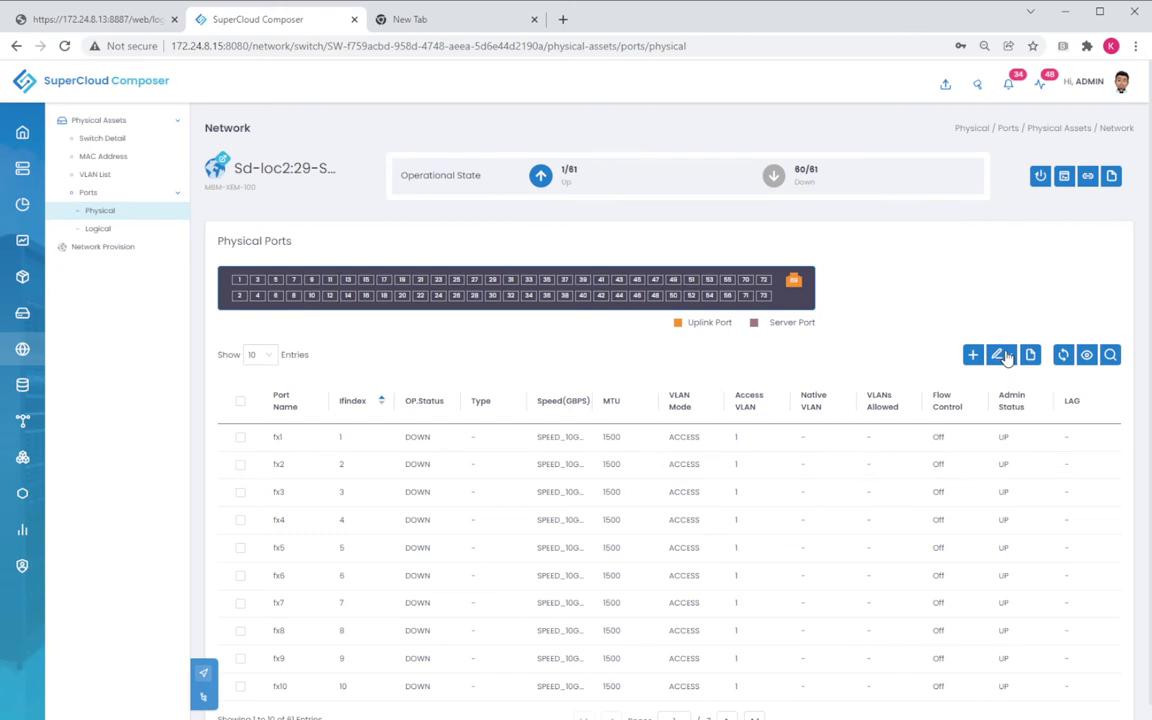
click(1000, 355)
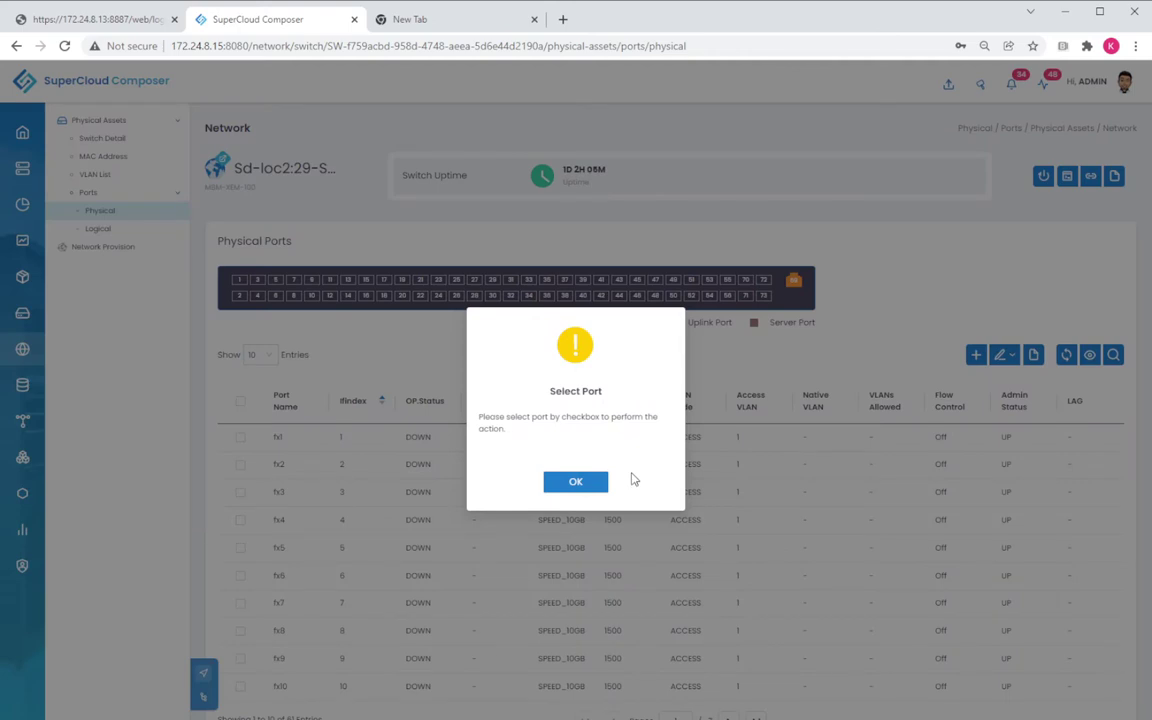
click(576, 481)
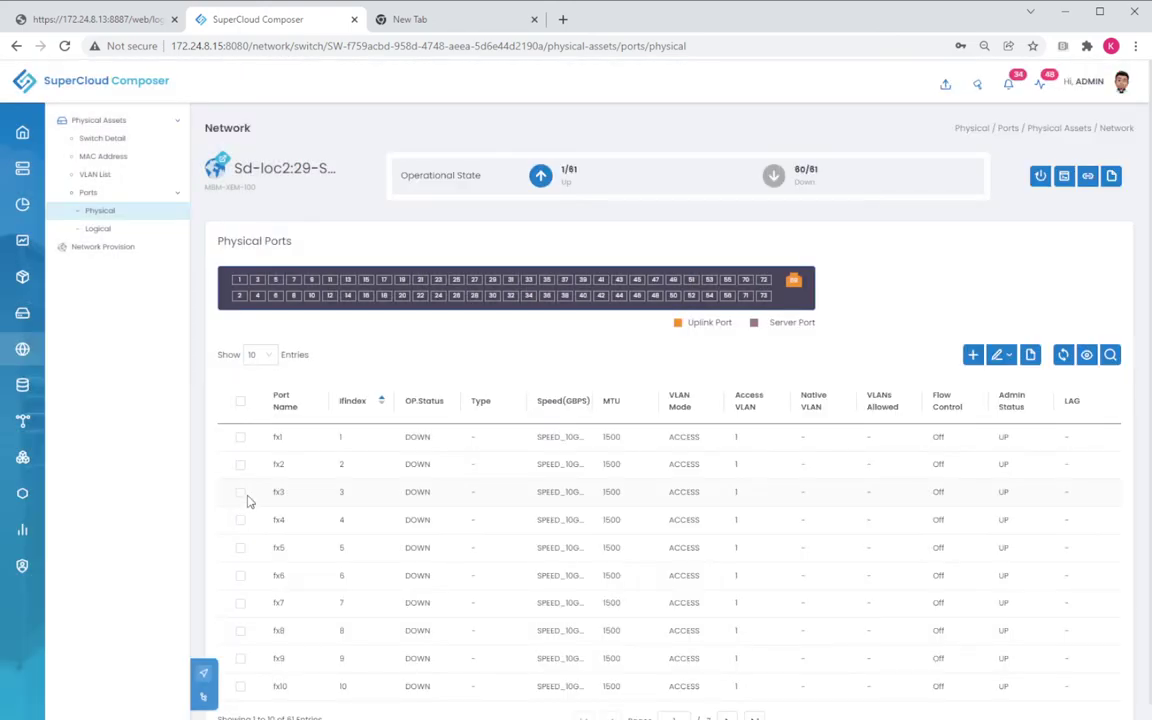
click(241, 492)
click(1012, 356)
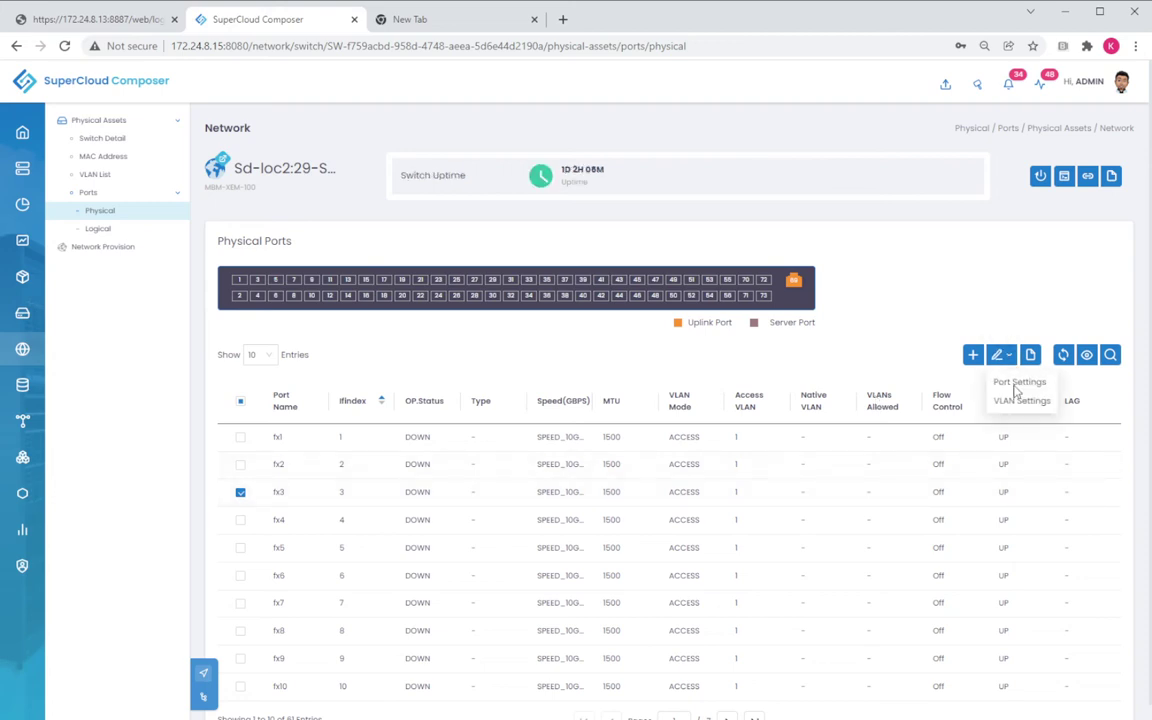
click(1016, 386)
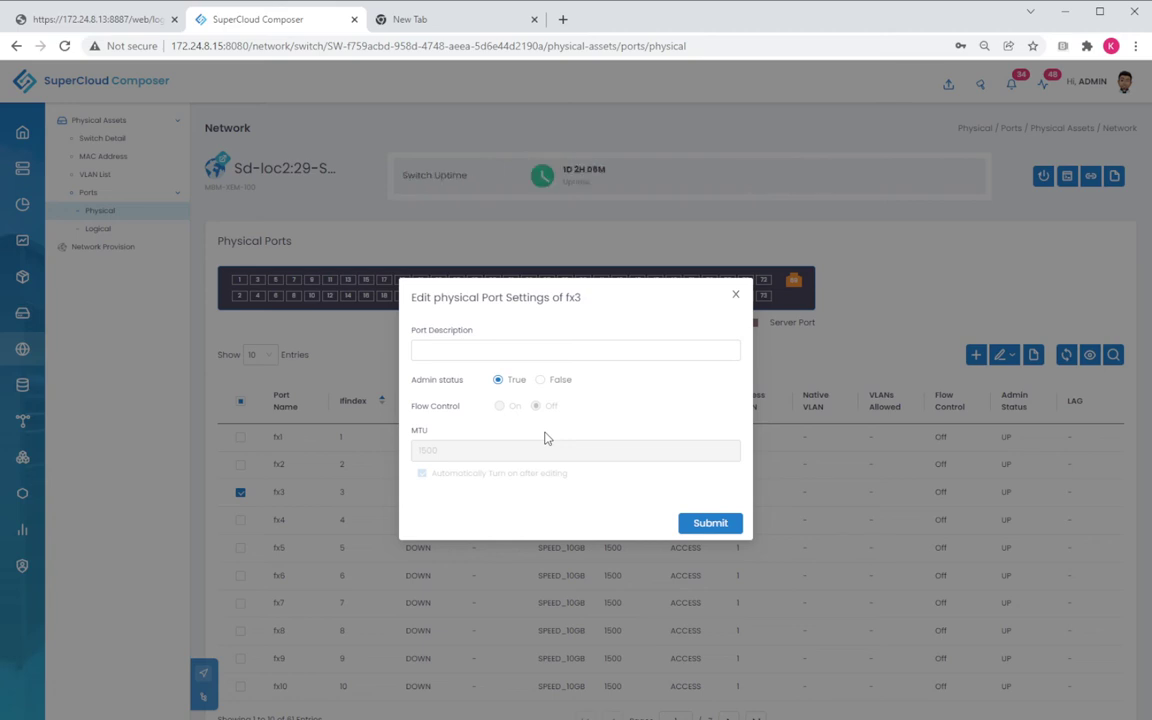
click(736, 298)
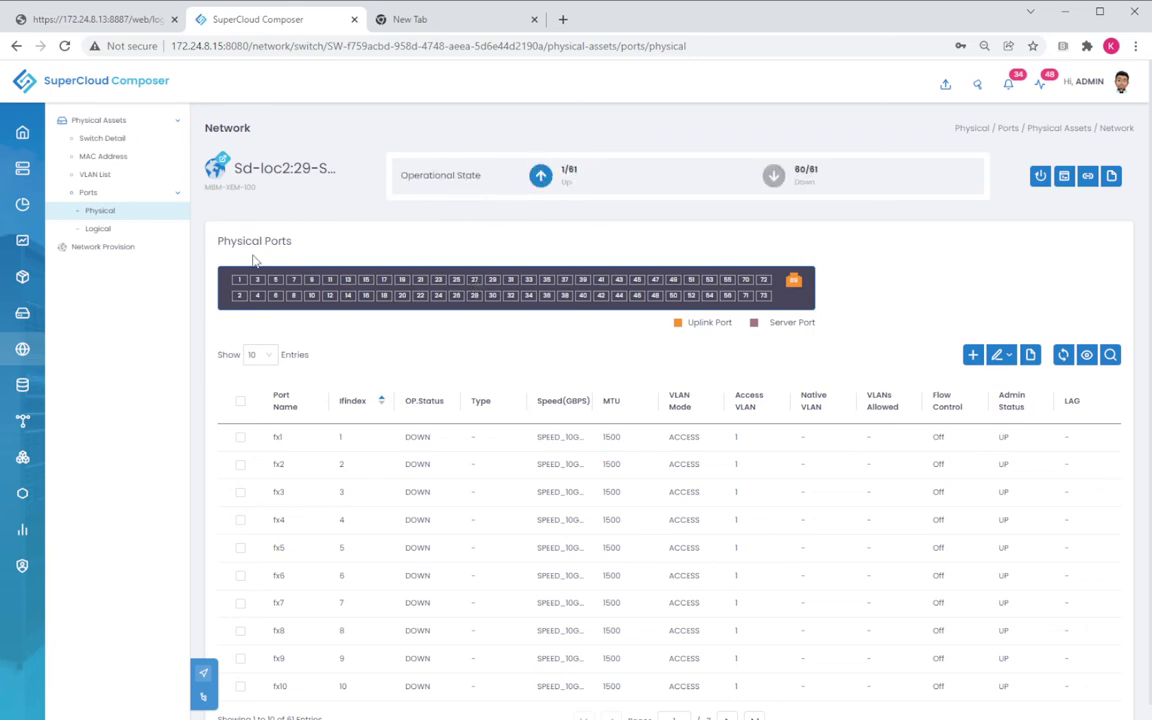
click(99, 229)
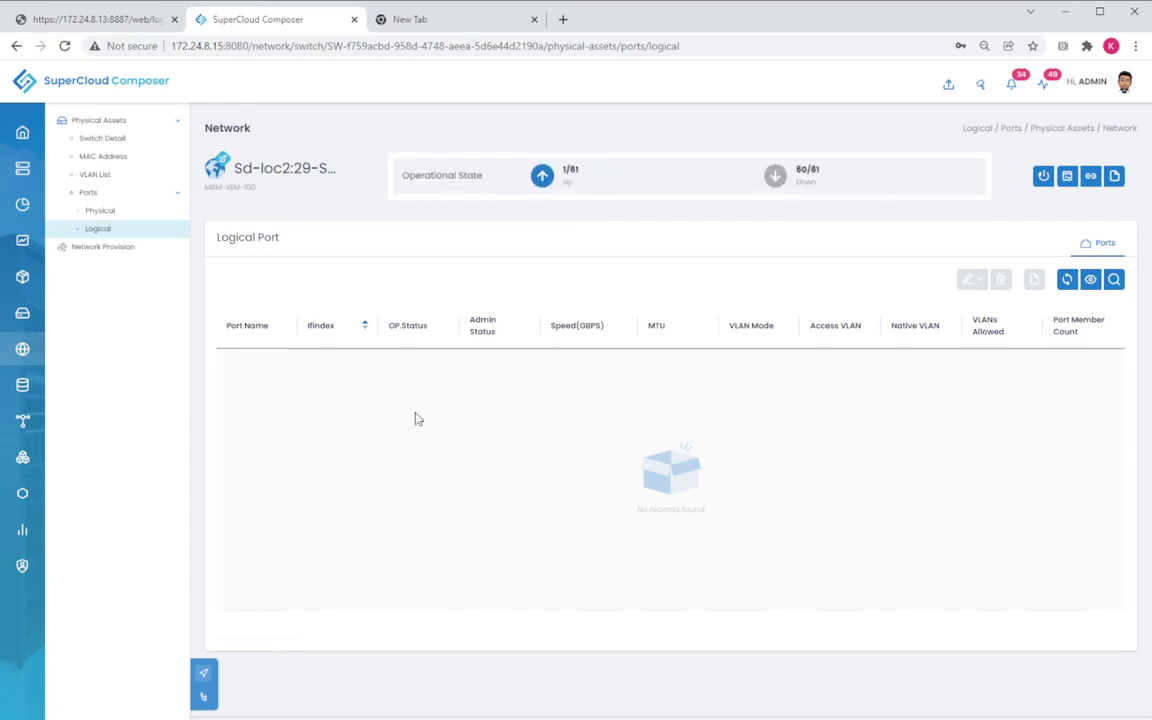
Set ports fx3 to fx16 to trunk ports in the VLAN Mode stage of the switch's network provision wizard.
click(101, 248)
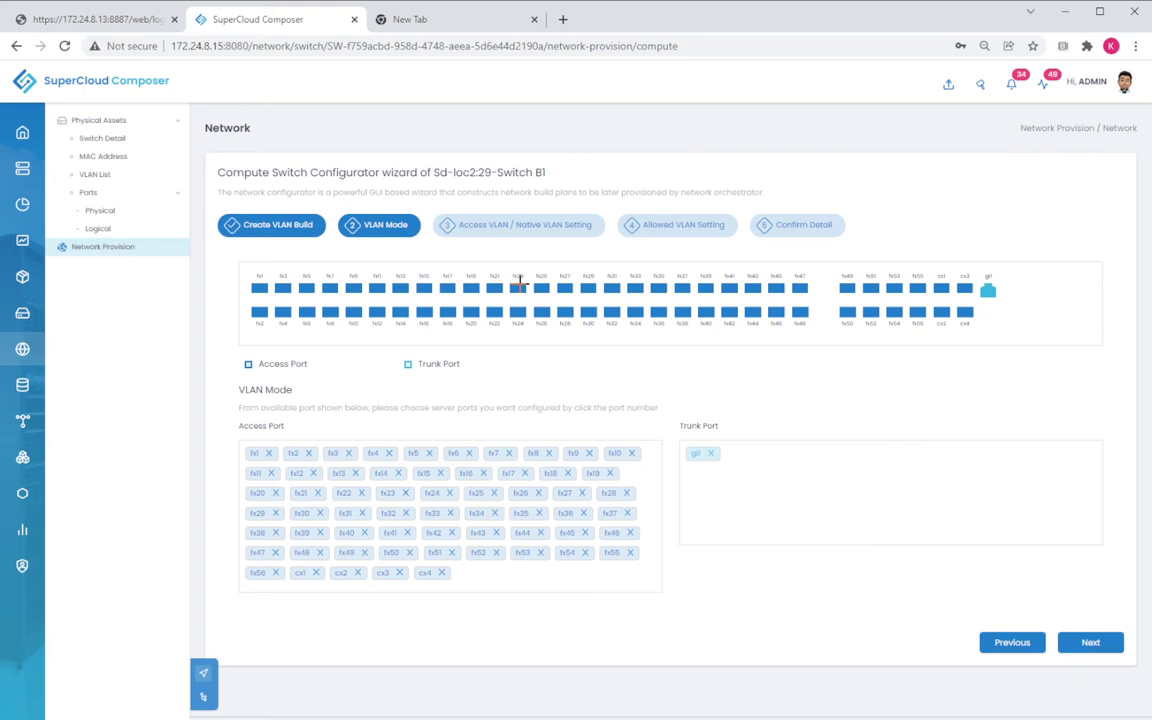
drag(287, 281, 437, 318)
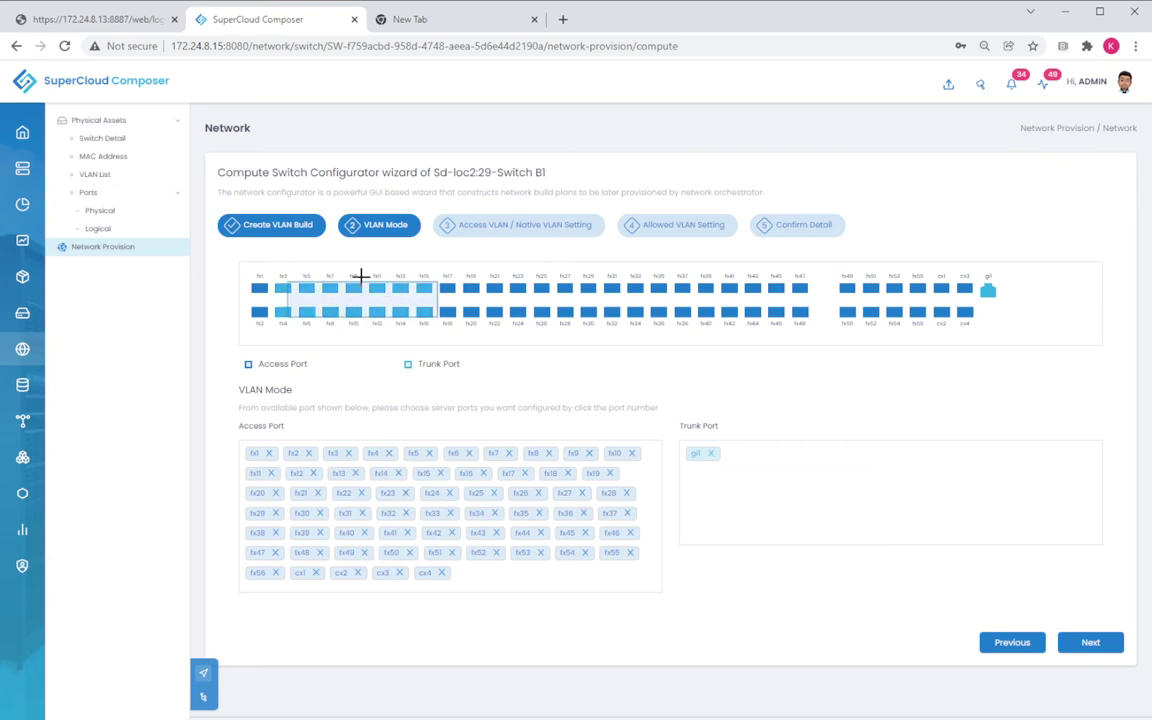
drag(360, 275, 388, 310)
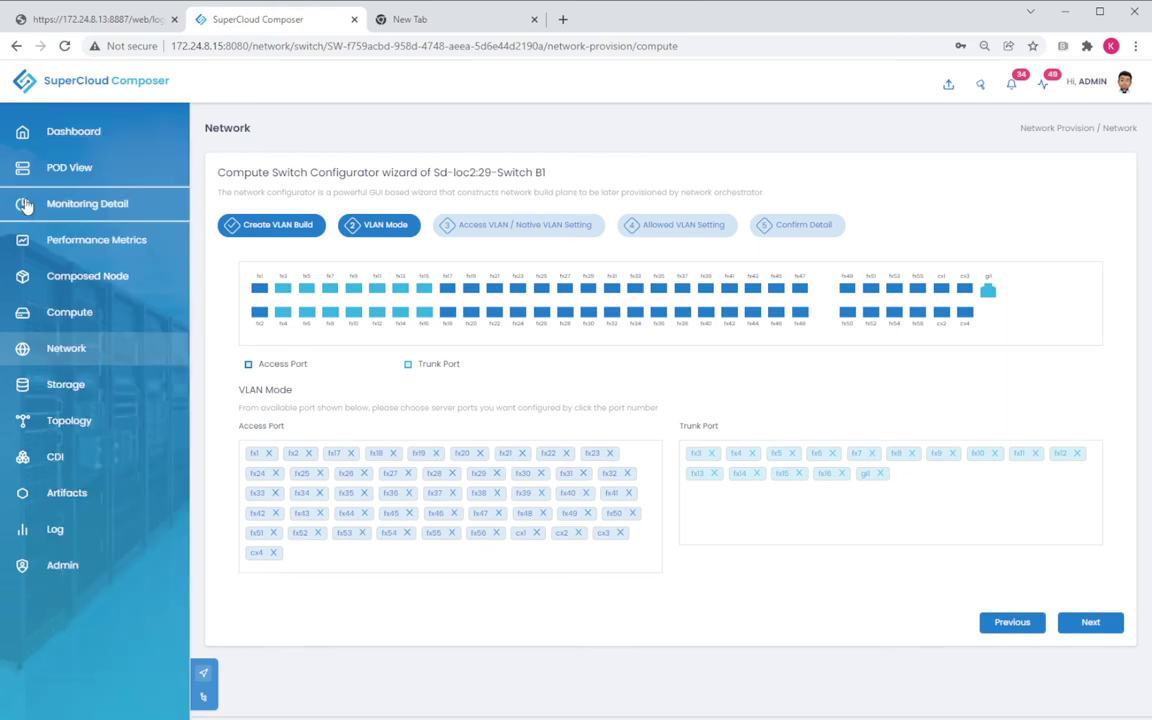
Search the monitoring details for 11.153 and open the matching switch in moveloc1.
click(26, 205)
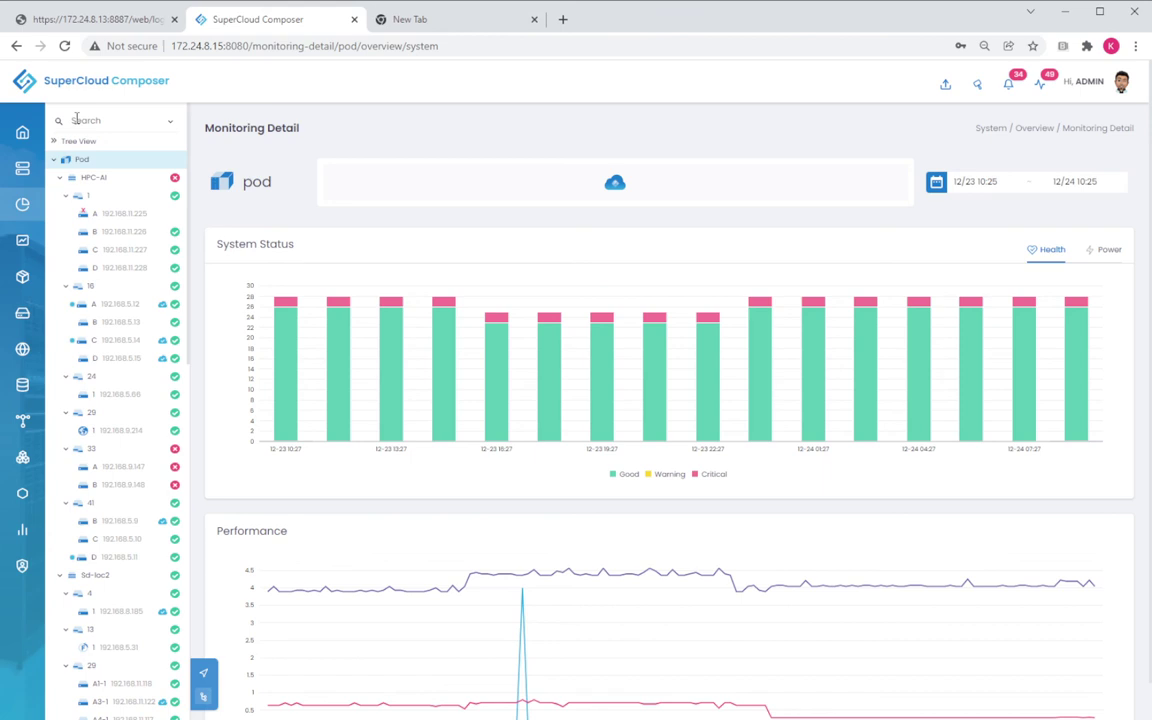
click(76, 119)
text(11.153)
click(129, 238)
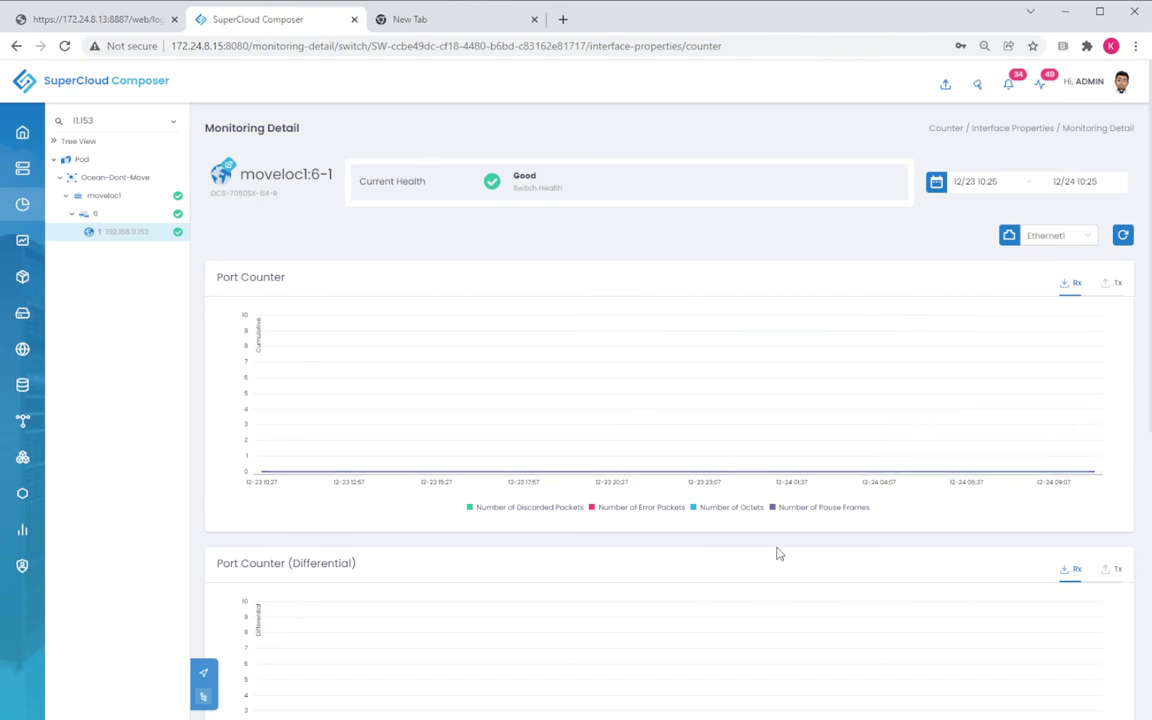
Page through the per-port Rx statistics in the Statistics Overview of switch moveloc1:6-1.
scroll(779, 554, down, 5)
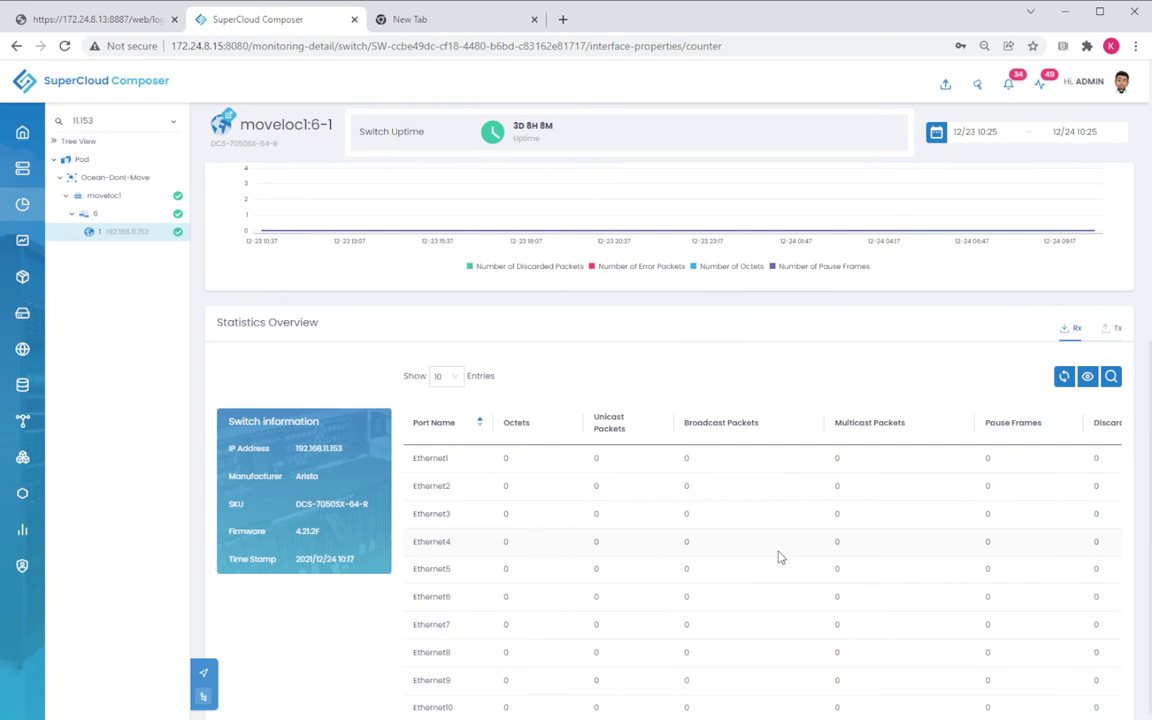
scroll(780, 557, down, 1)
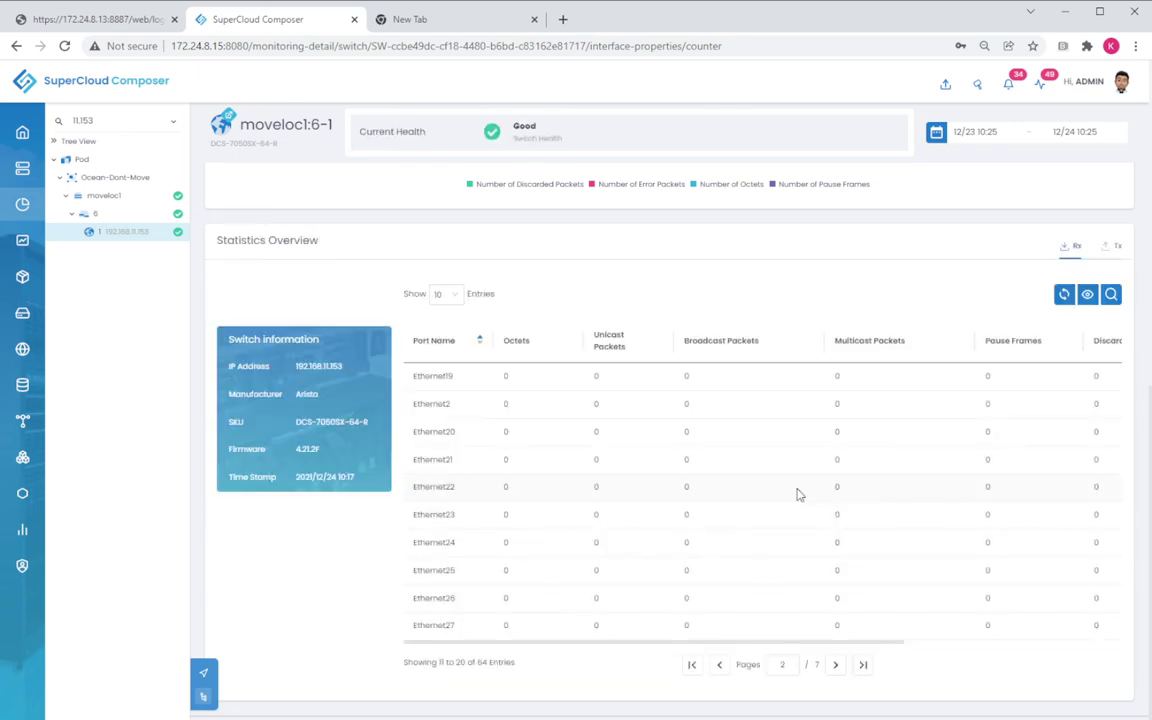
click(836, 665)
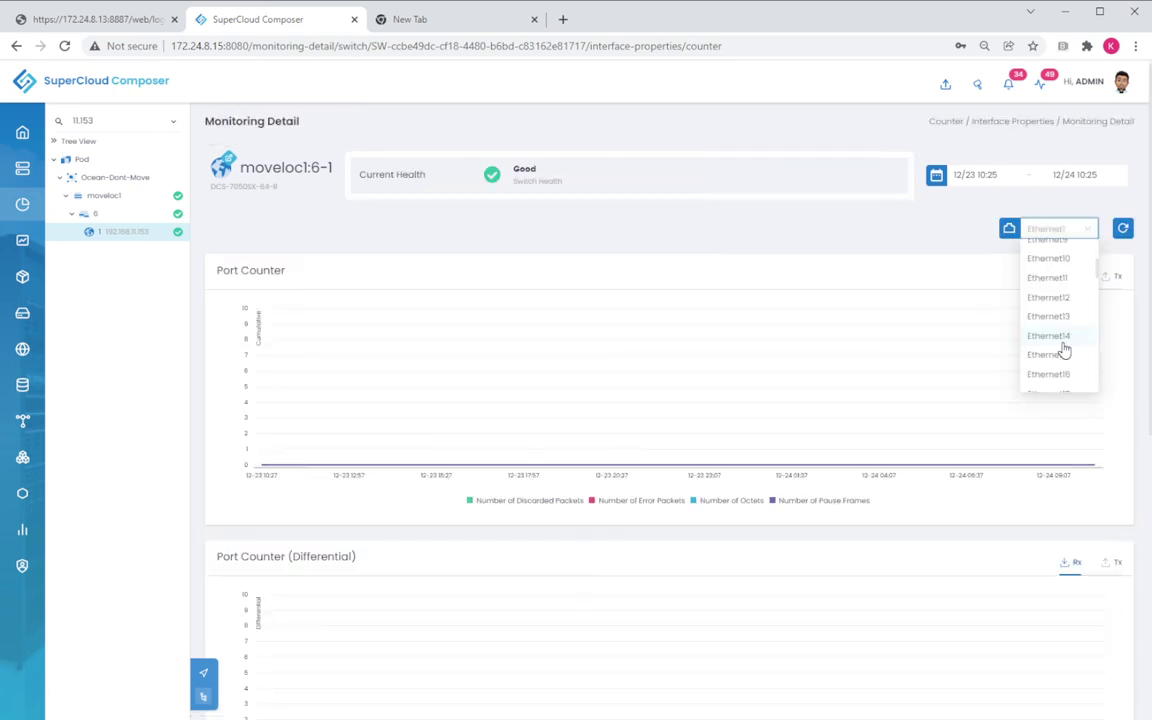
Show the Port Counter charts of switch moveloc1:6-1 for port Ethernet34.
scroll(1065, 350, down, 2)
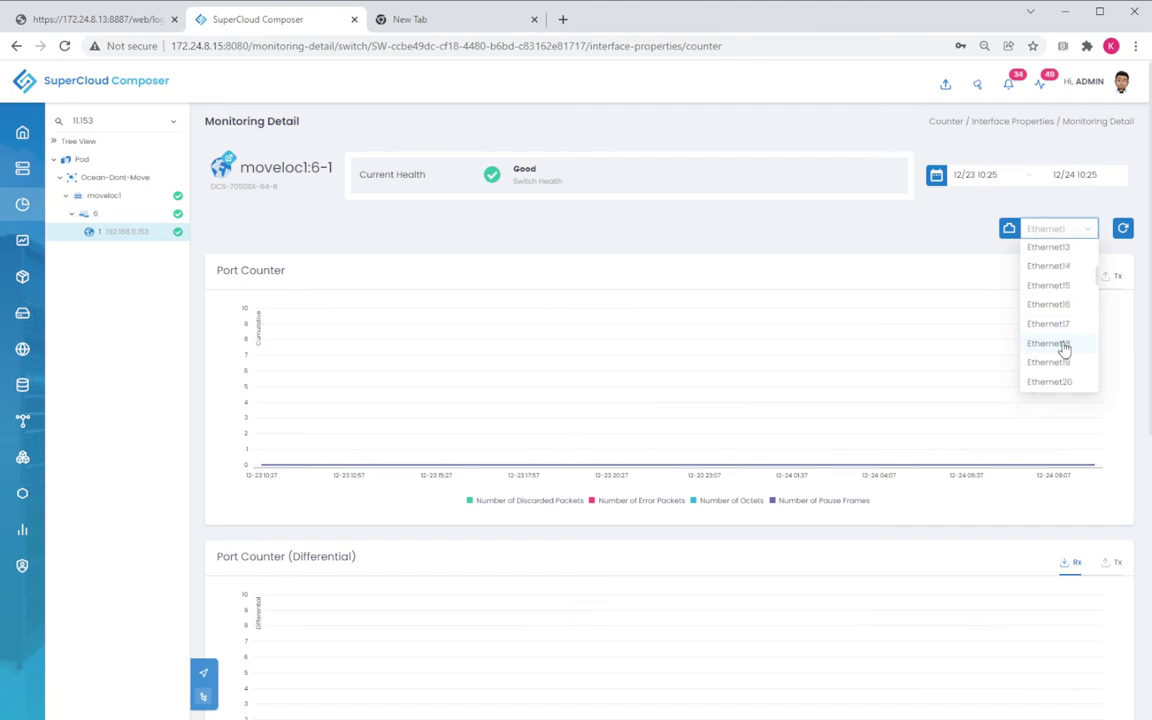
scroll(1064, 349, down, 1)
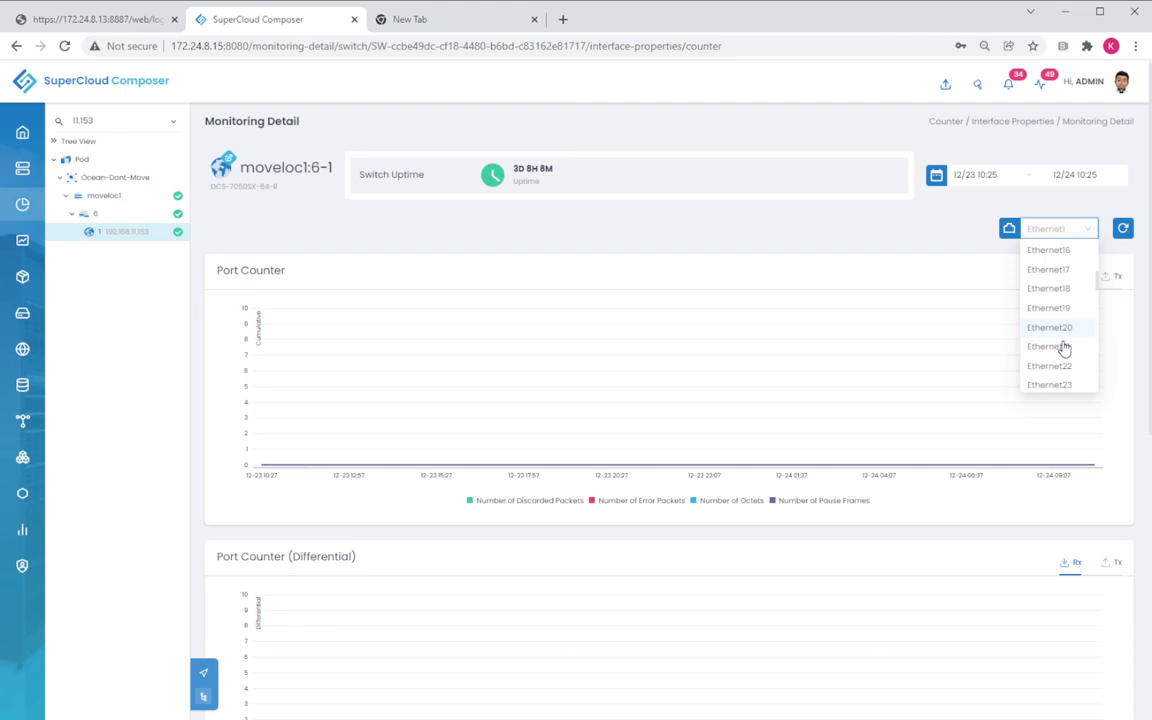
scroll(1065, 348, down, 3)
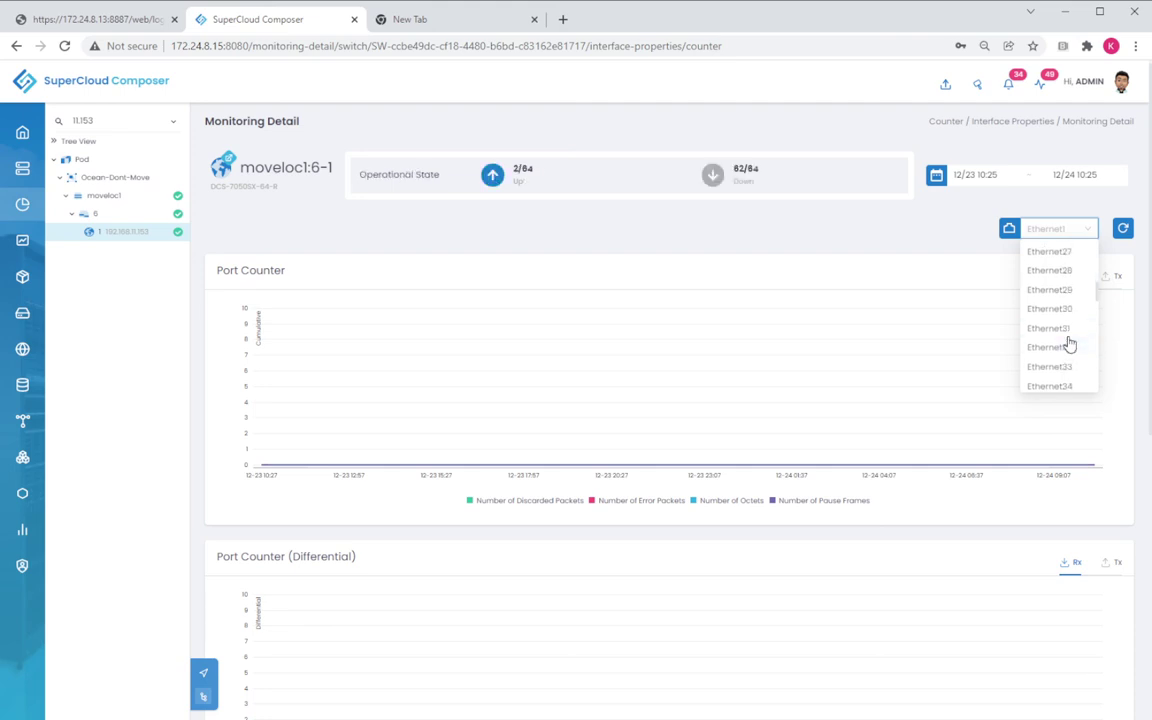
scroll(1068, 344, up, 1)
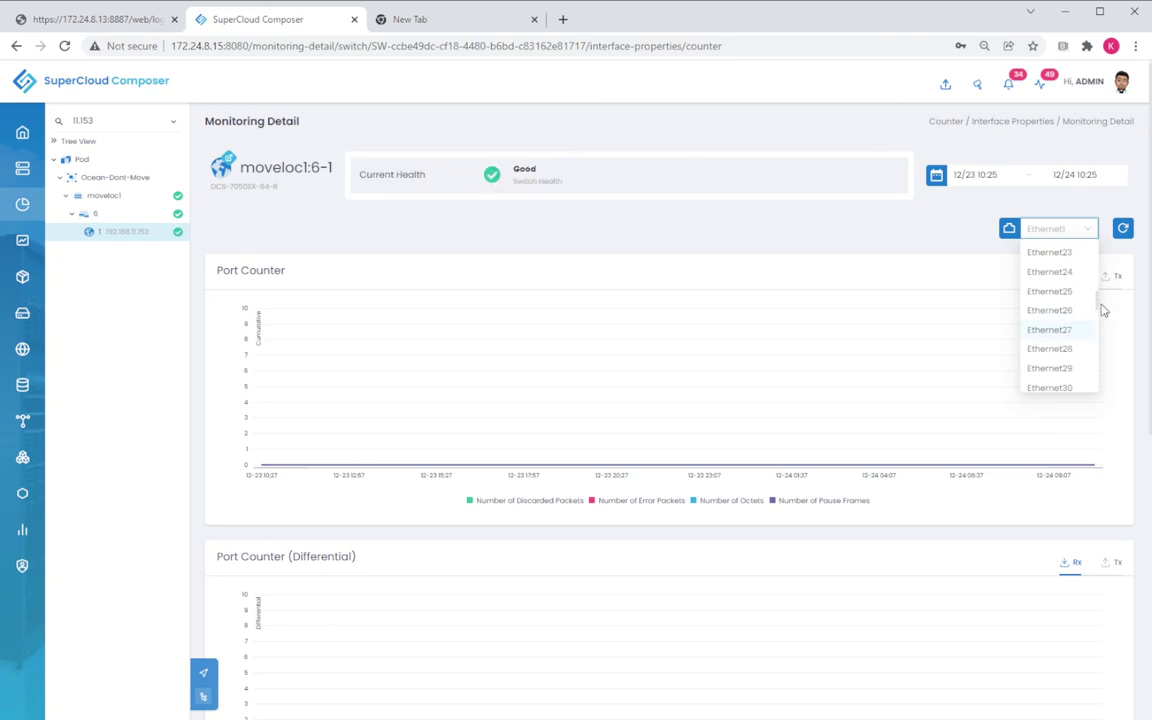
scroll(1099, 303, down, 1)
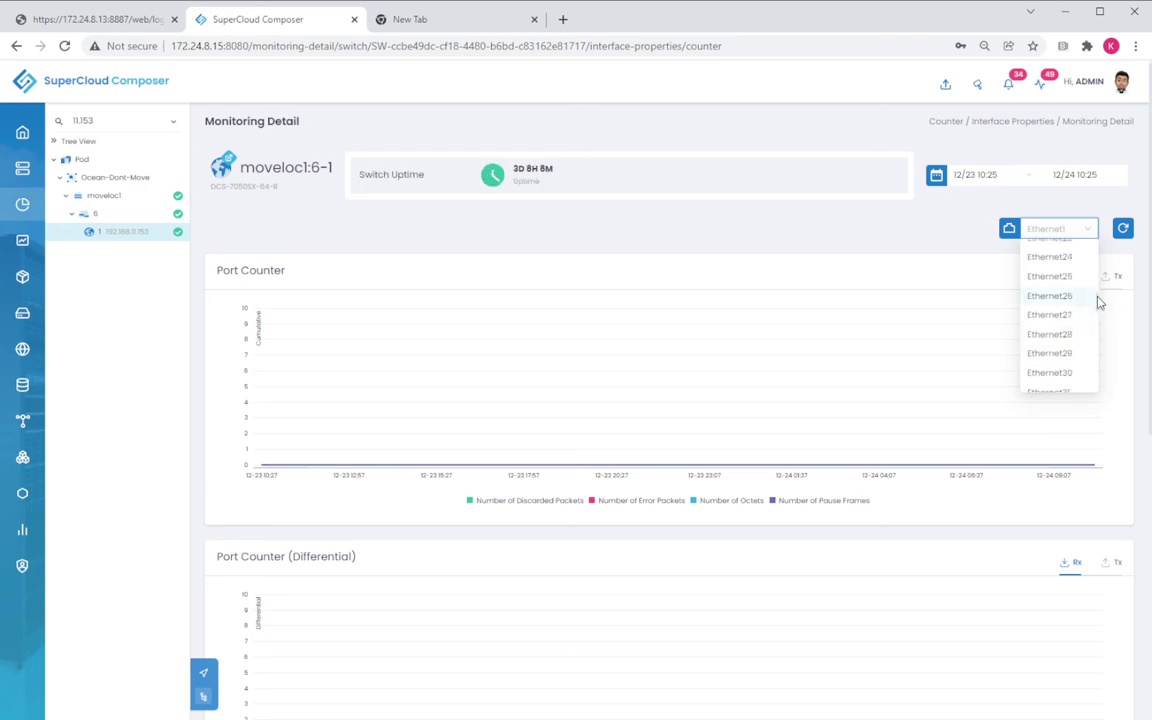
scroll(1097, 316, down, 1)
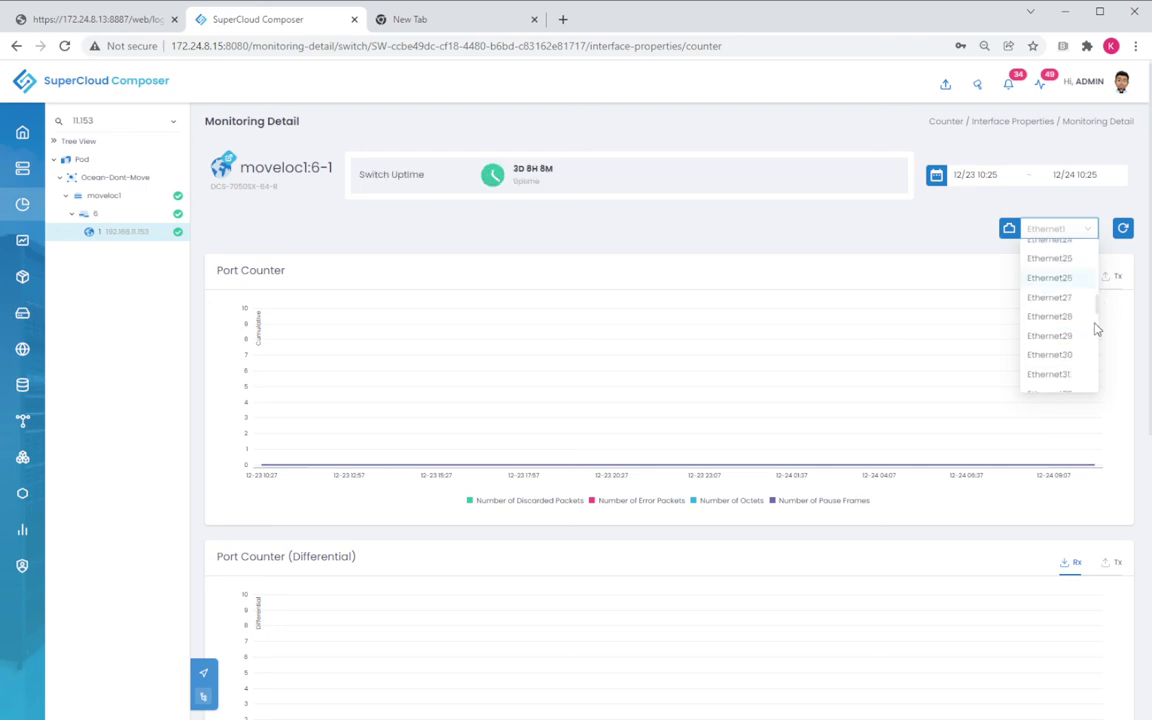
scroll(1097, 335, down, 3)
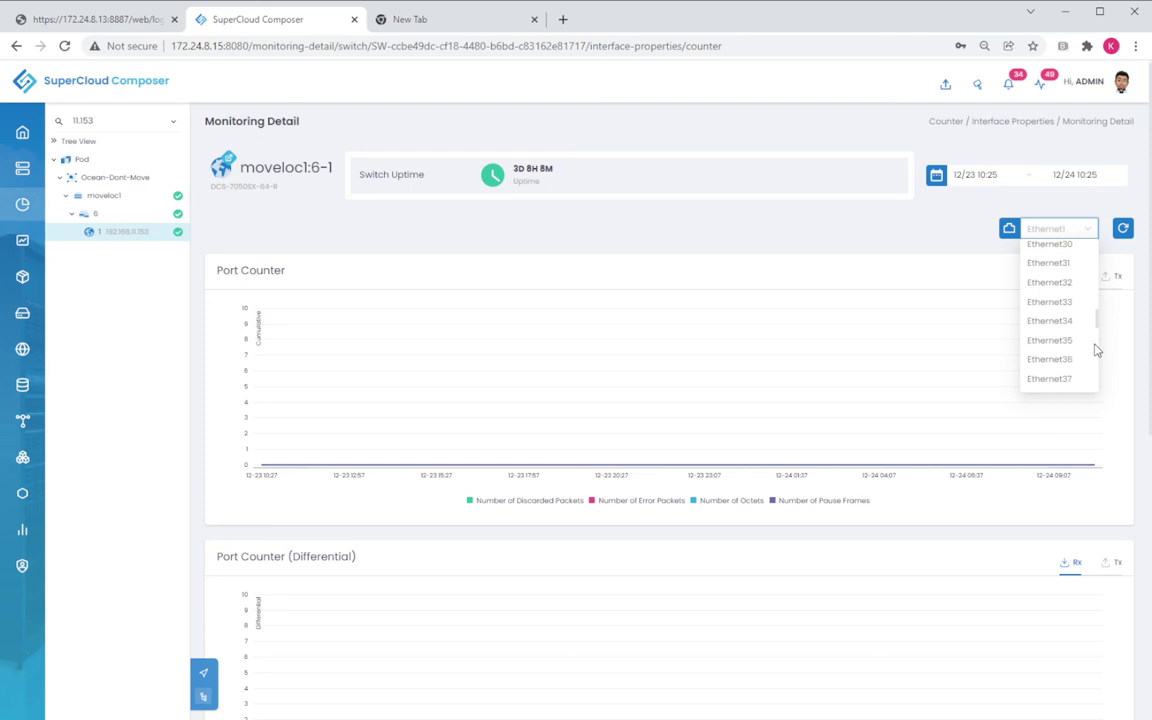
click(1050, 321)
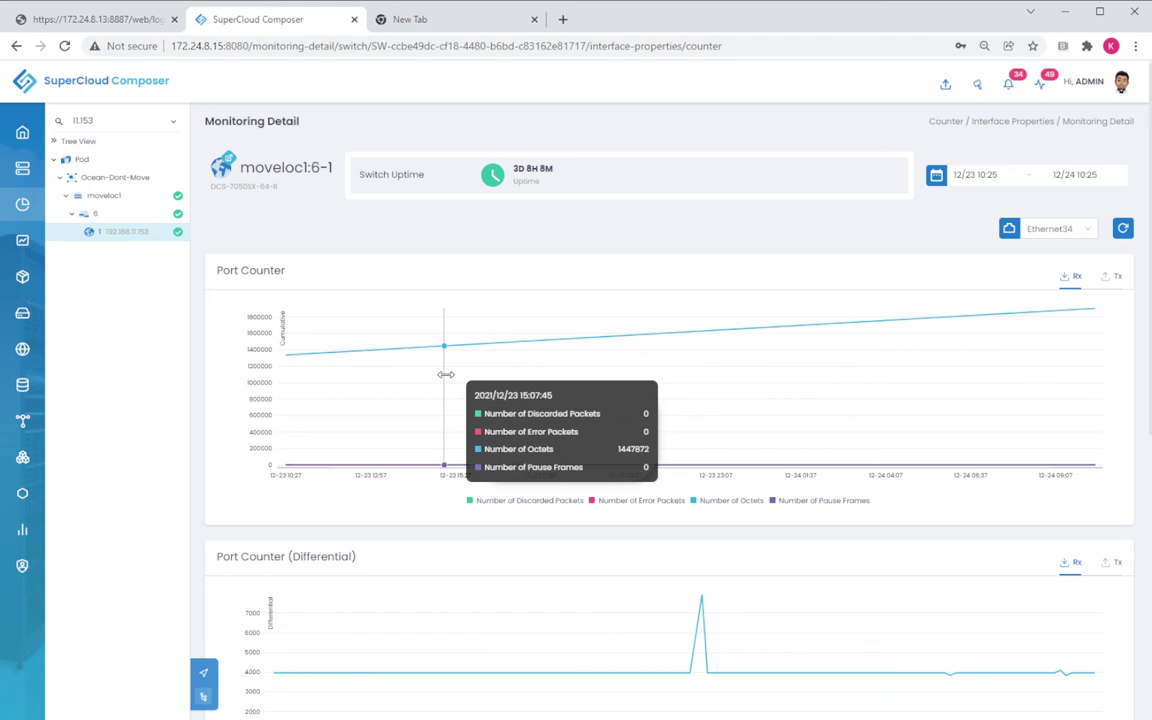
Open the switch's Rate interface properties and browse the ports available for the Port Rate chart.
click(203, 696)
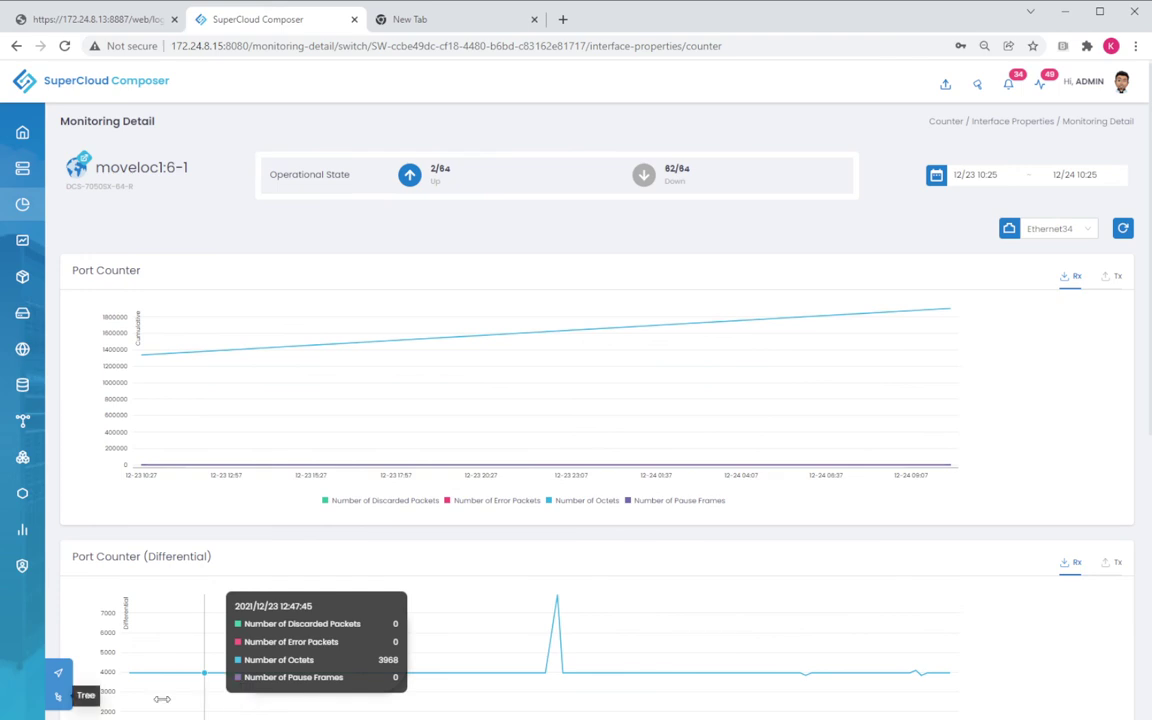
click(59, 696)
click(204, 674)
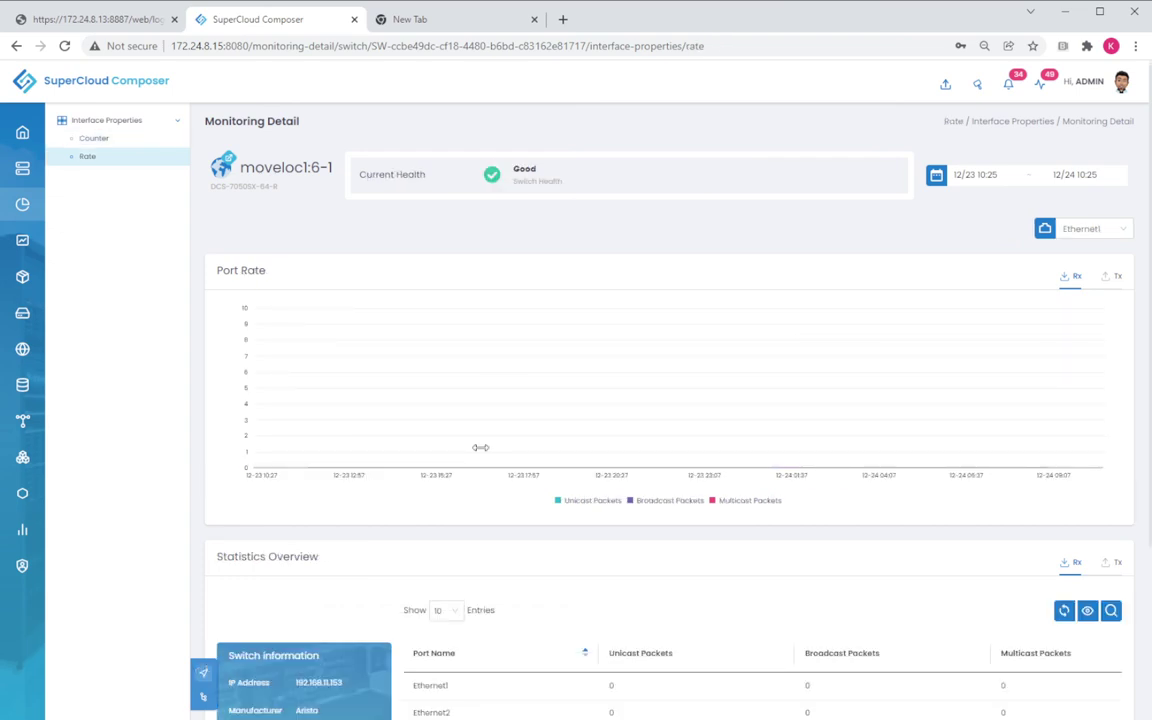
click(1085, 228)
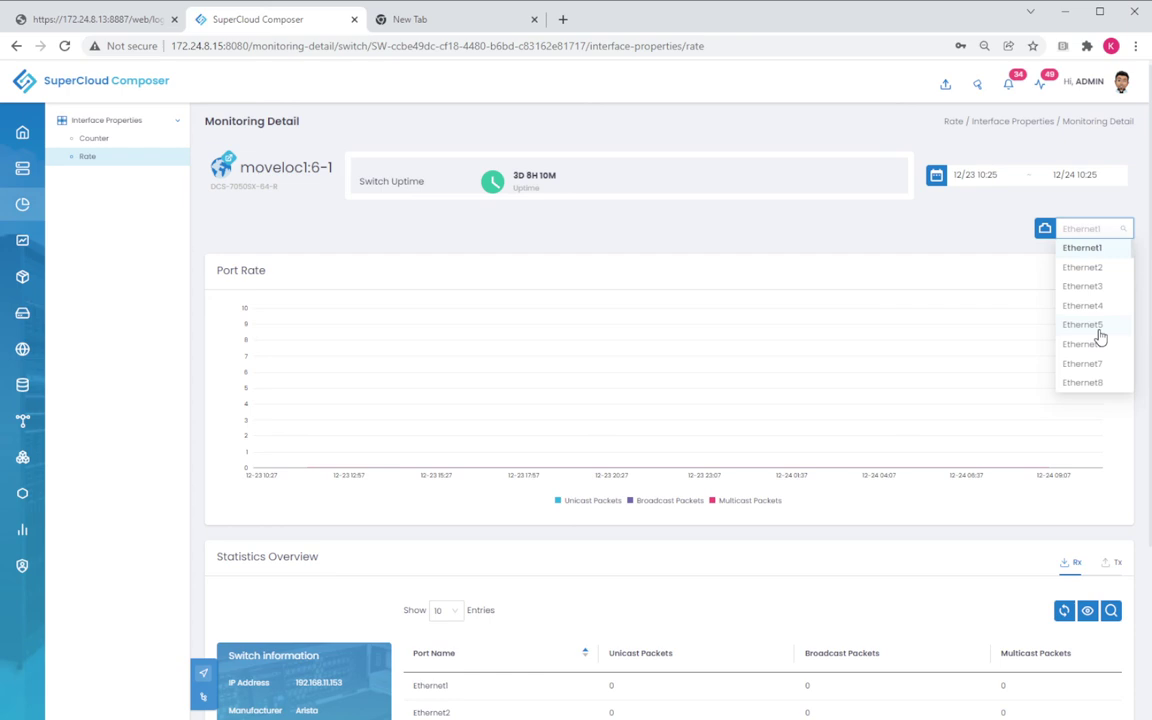
scroll(1110, 350, down, 5)
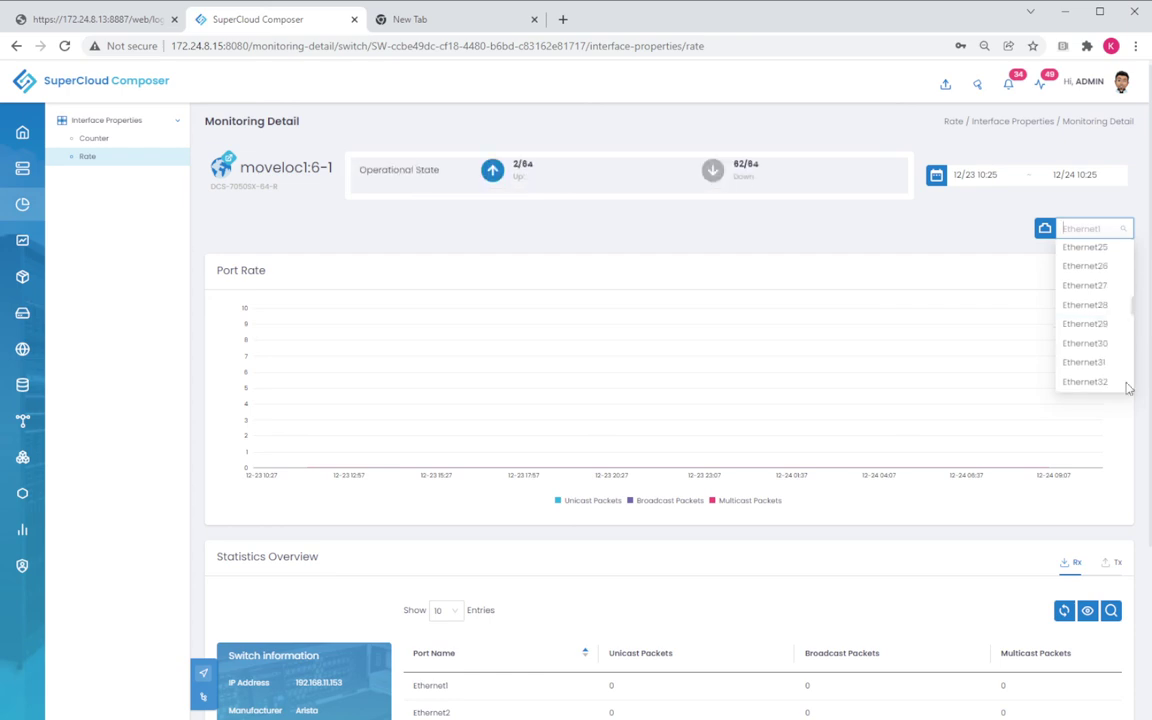